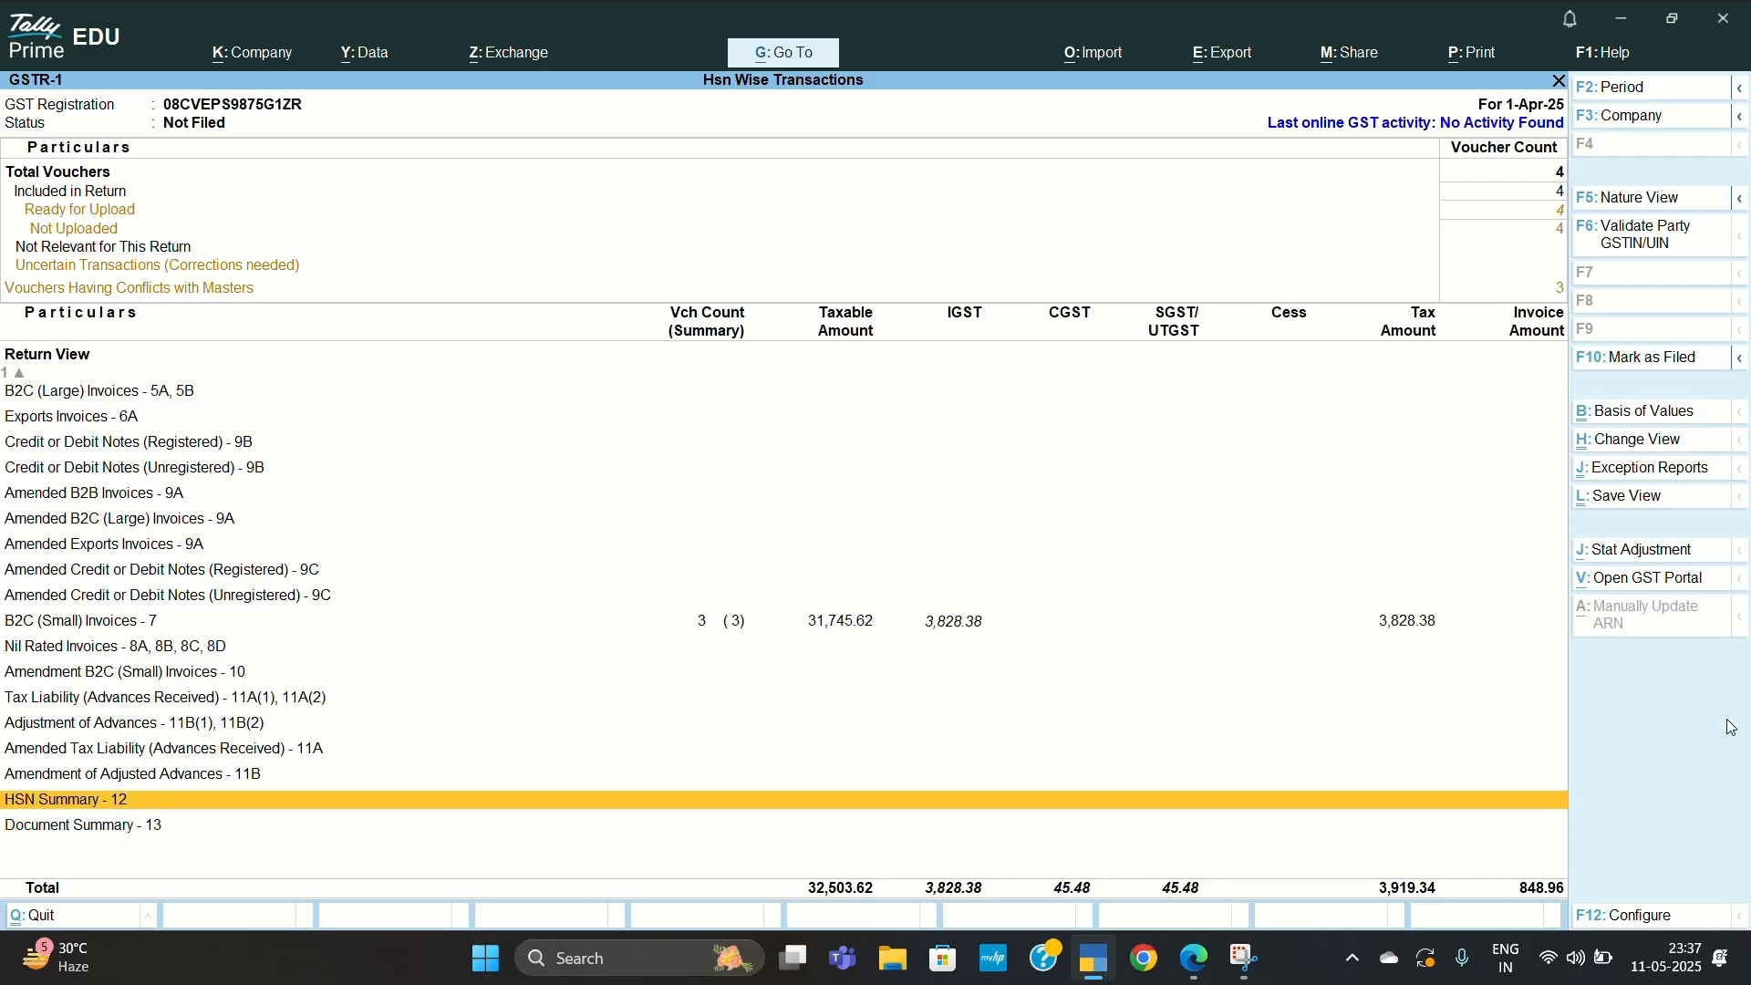
Open the HSN Summary - 12 section of GSTR-1 and check the product update information for the installed release
key(Return)
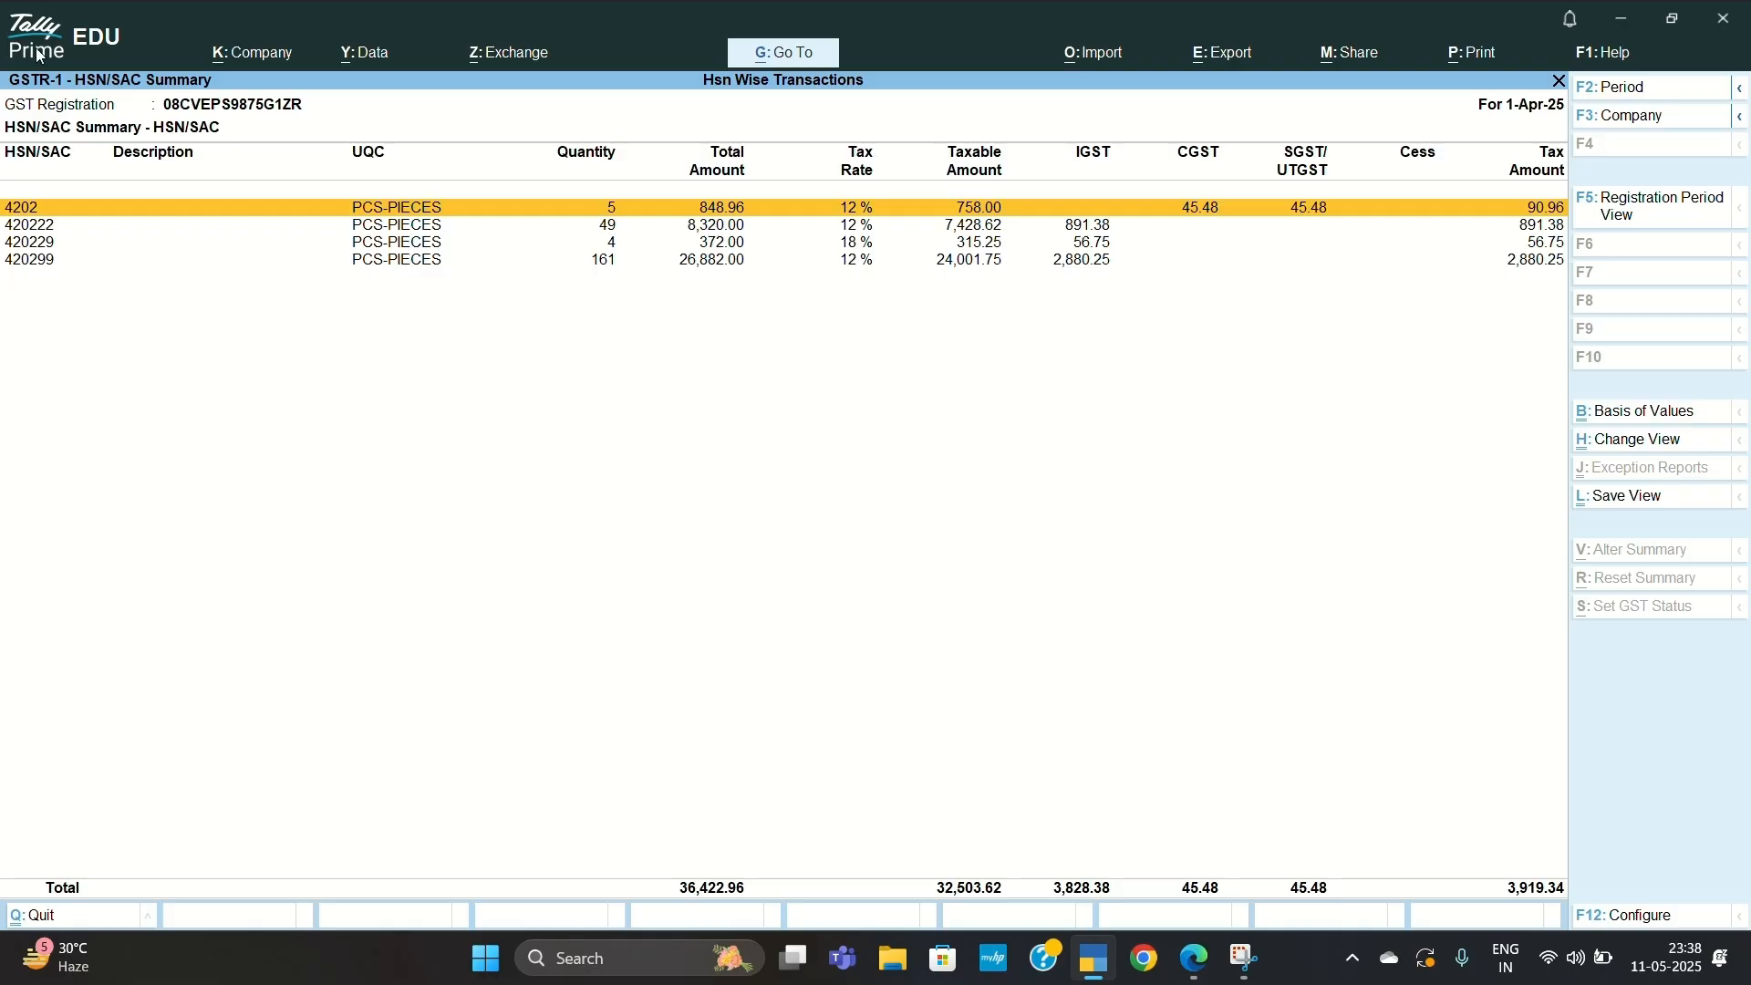
click(1631, 58)
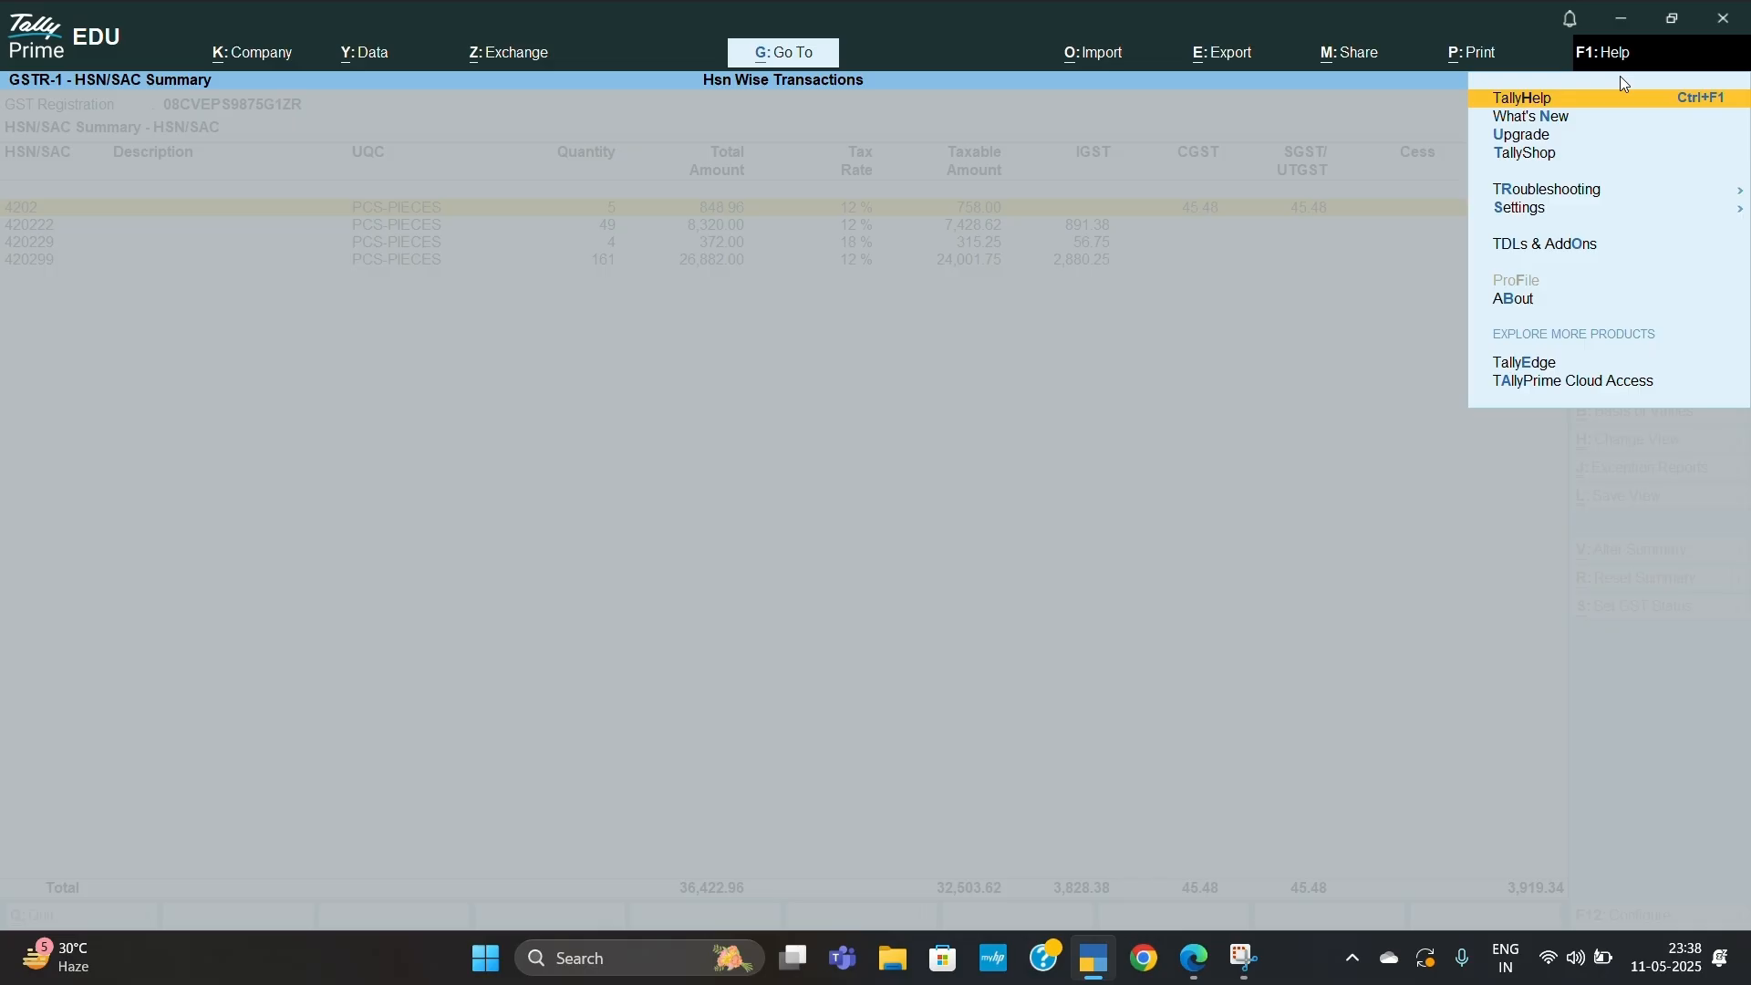
click(1523, 135)
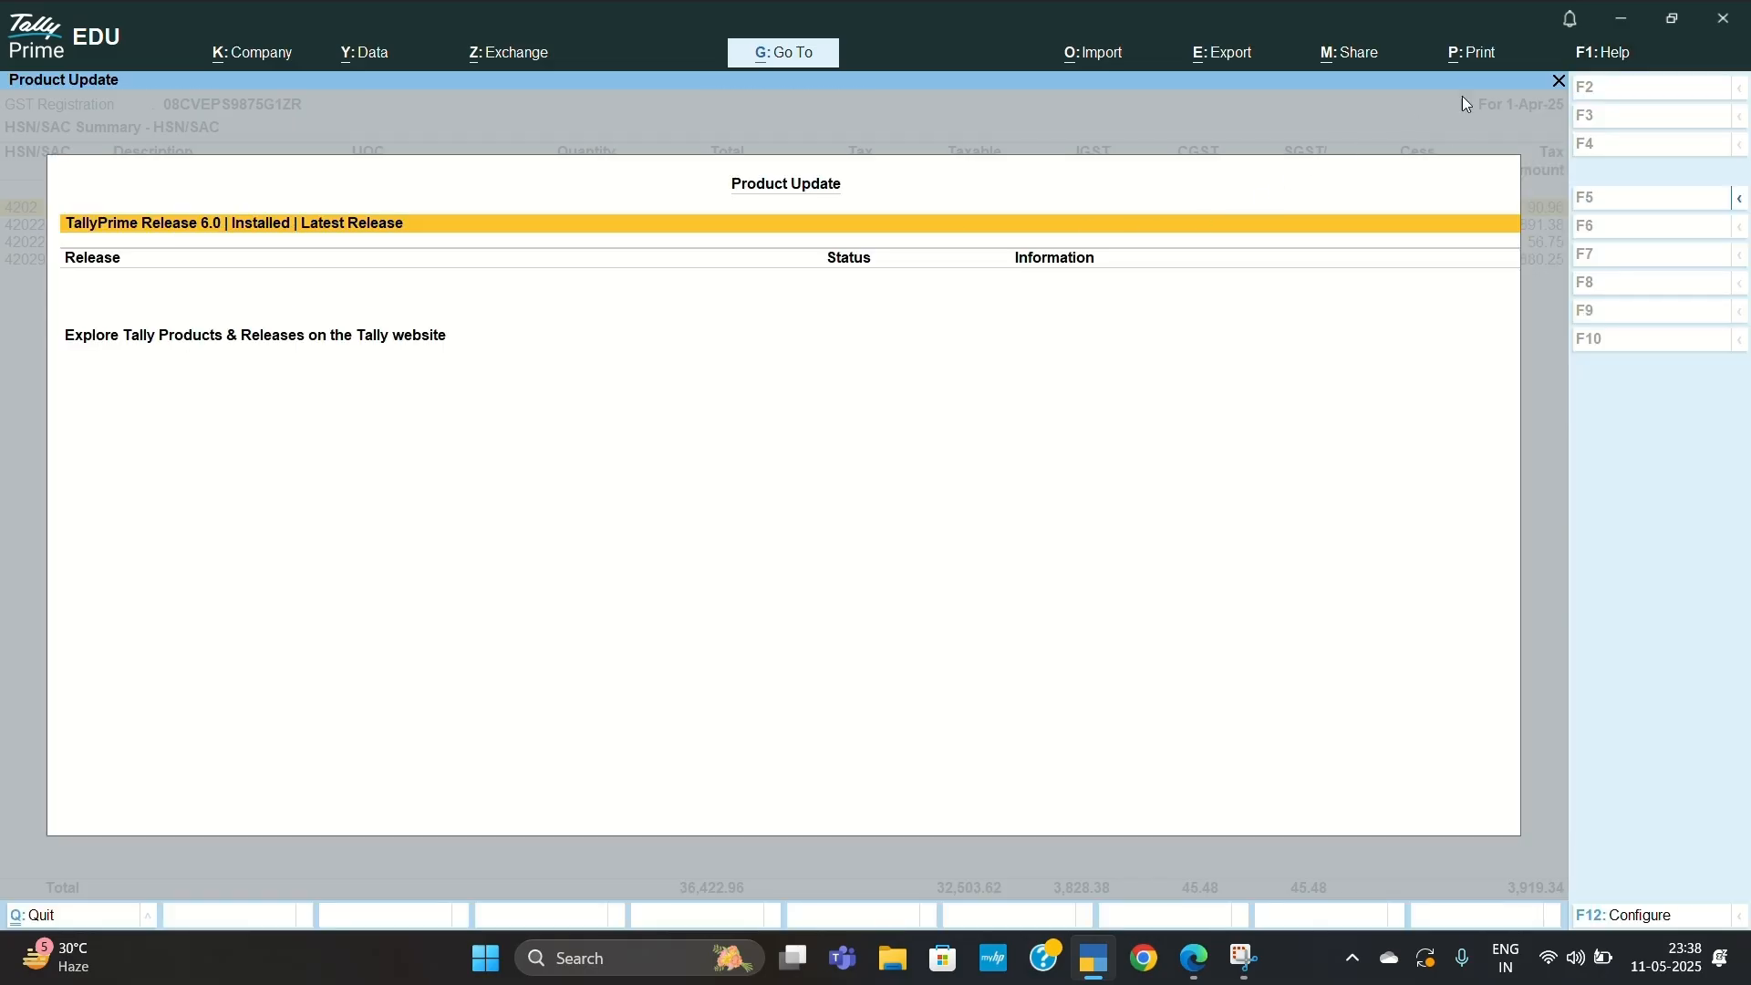
click(1559, 81)
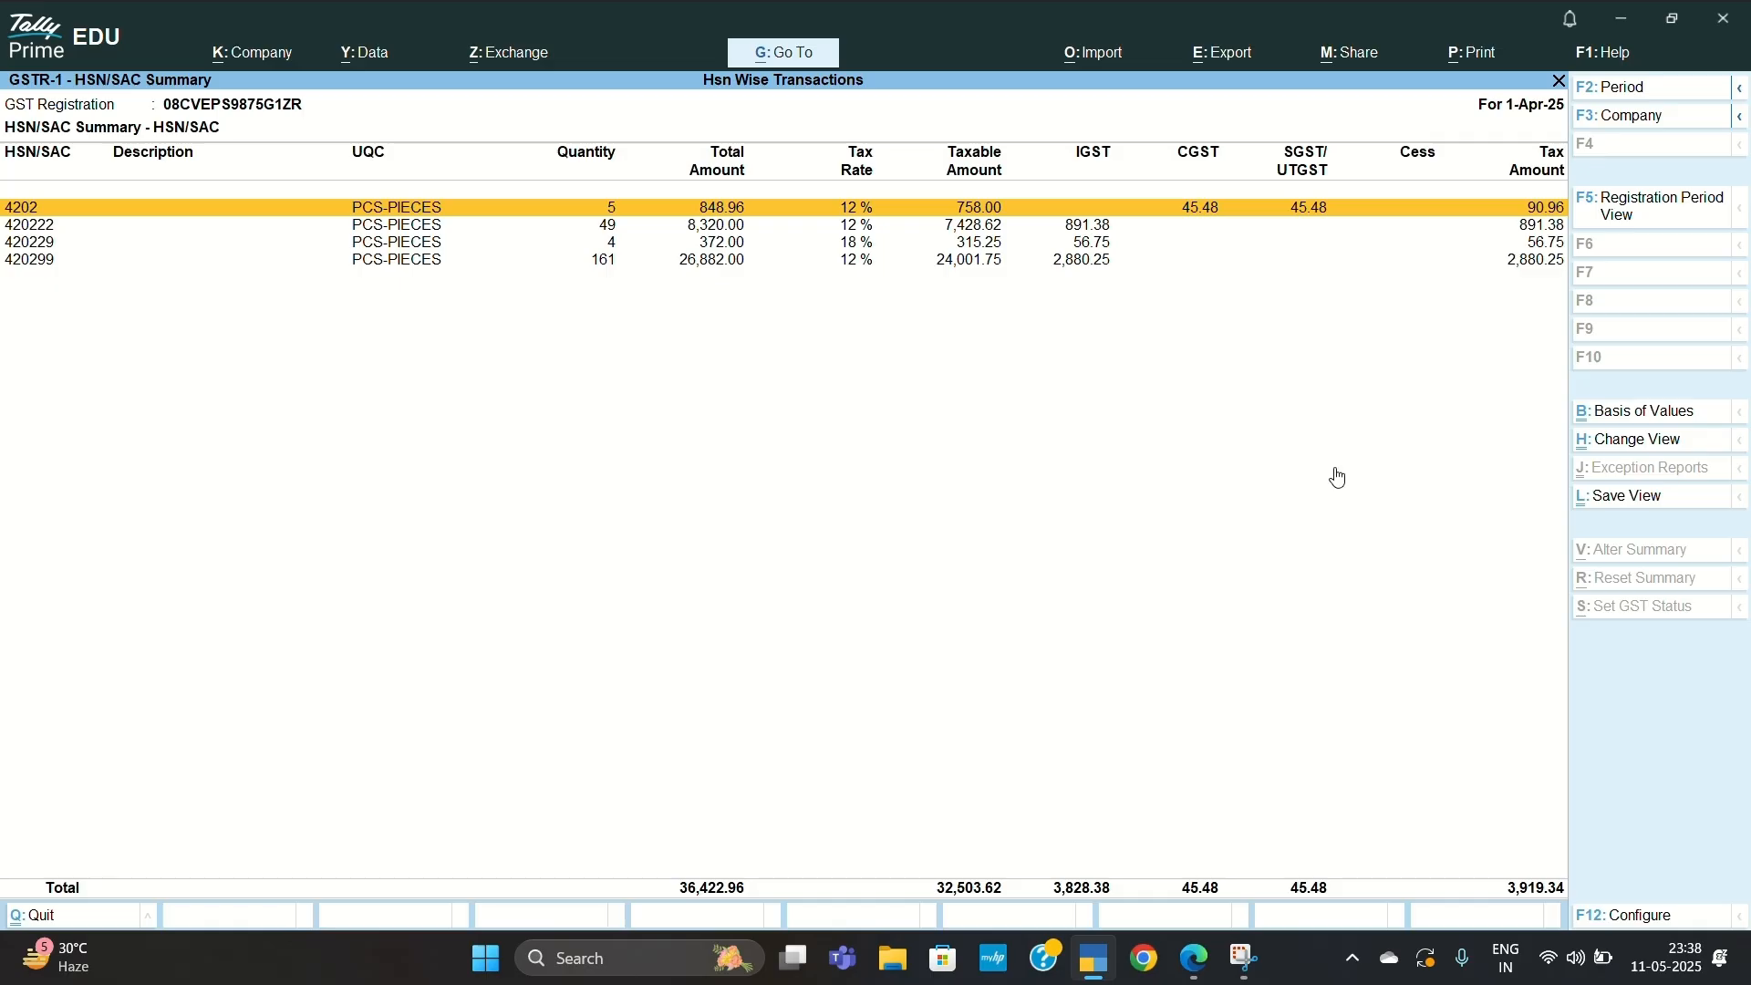
Return to GSTR-1, look through the Return View sections and reopen HSN Summary - 12
key(Escape)
scroll(1337, 478, up, 20)
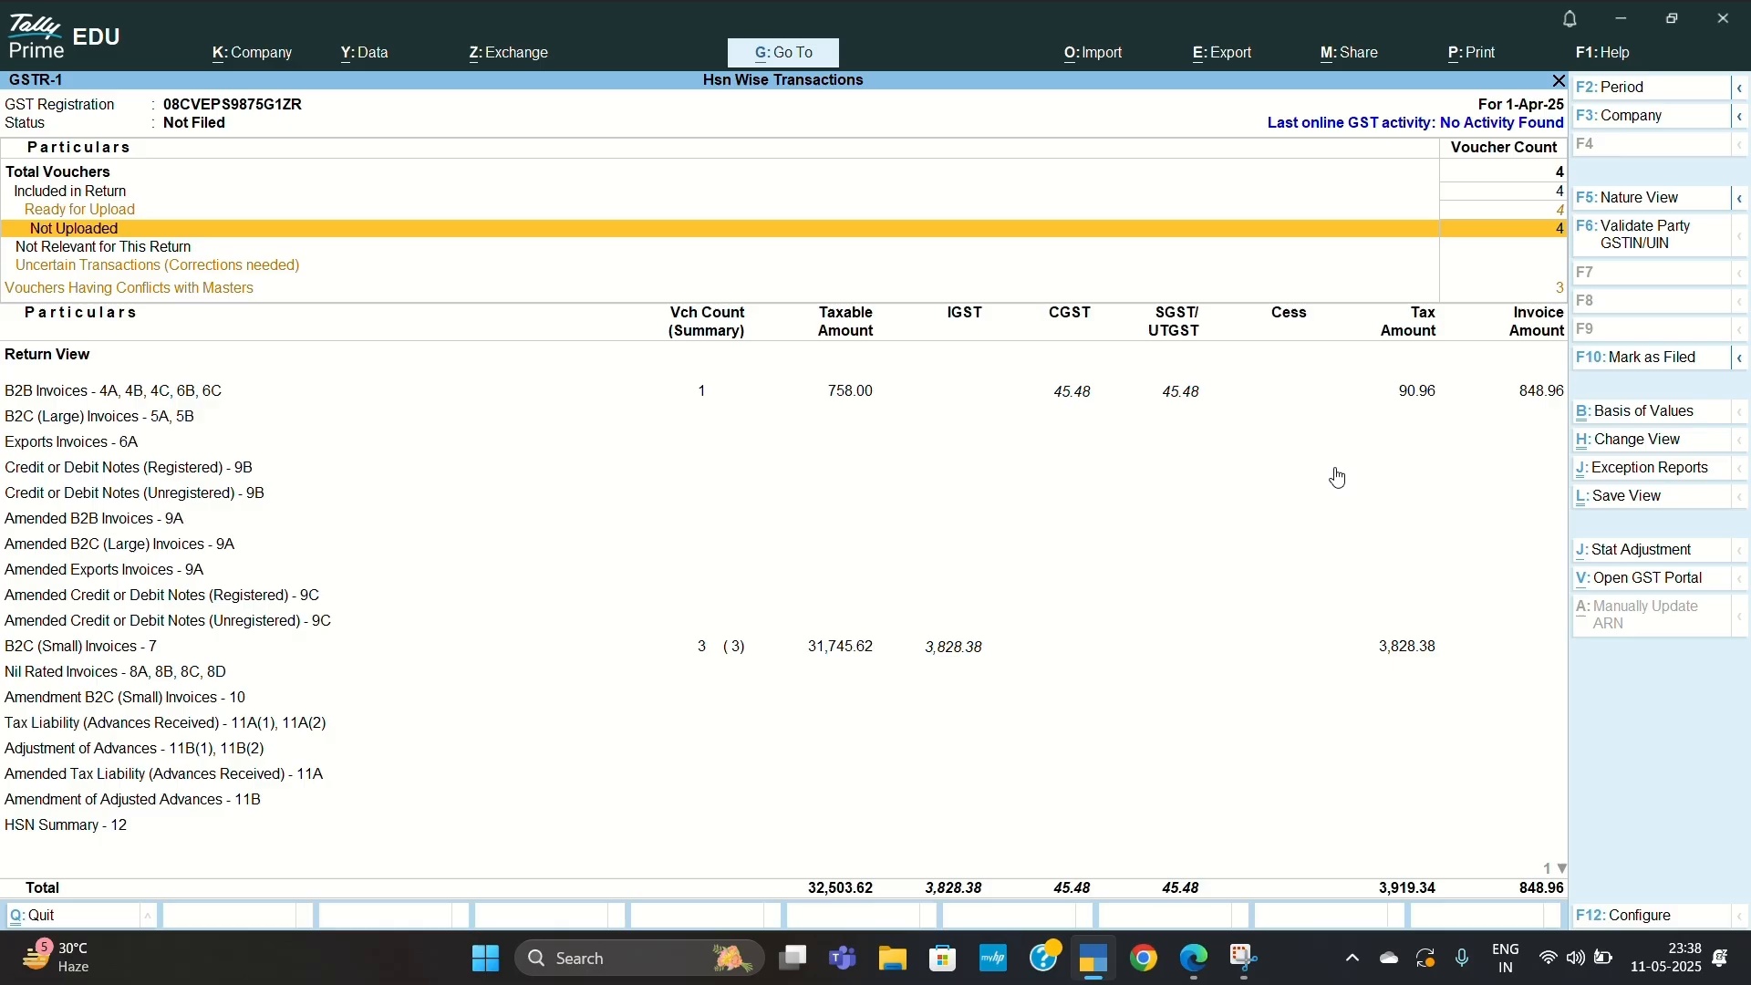
scroll(1337, 478, down, 10)
scroll(1337, 478, down, 12)
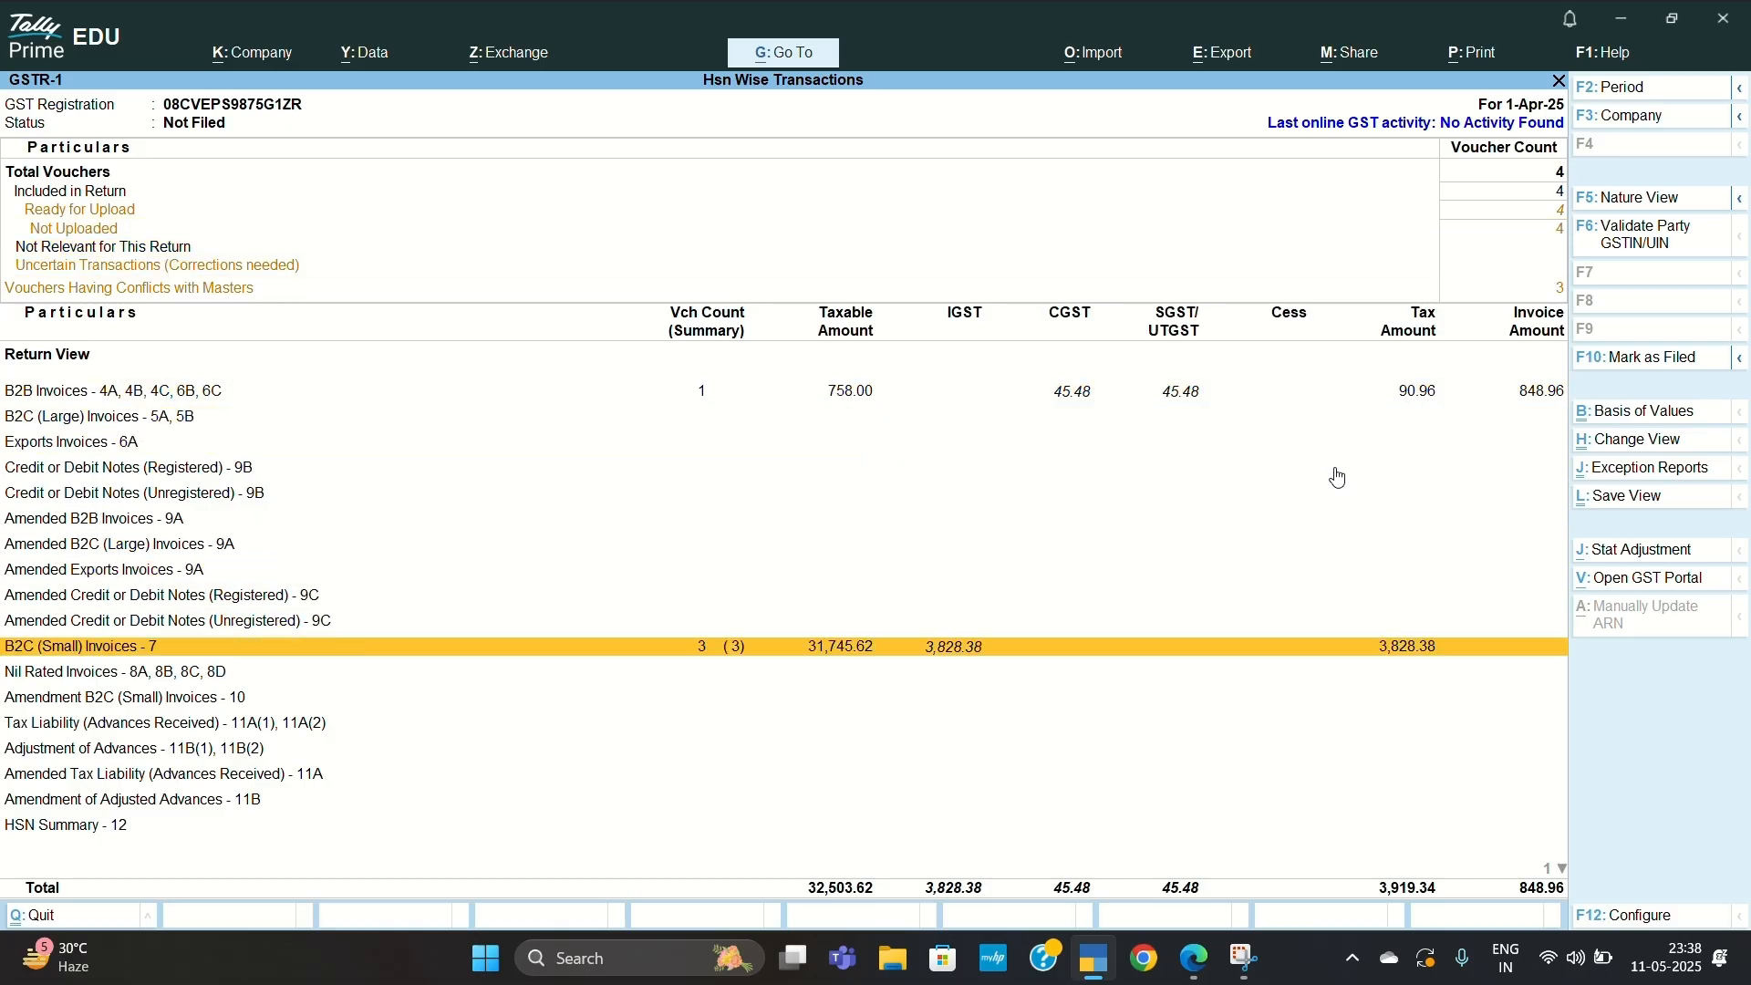
scroll(1338, 478, up, 1)
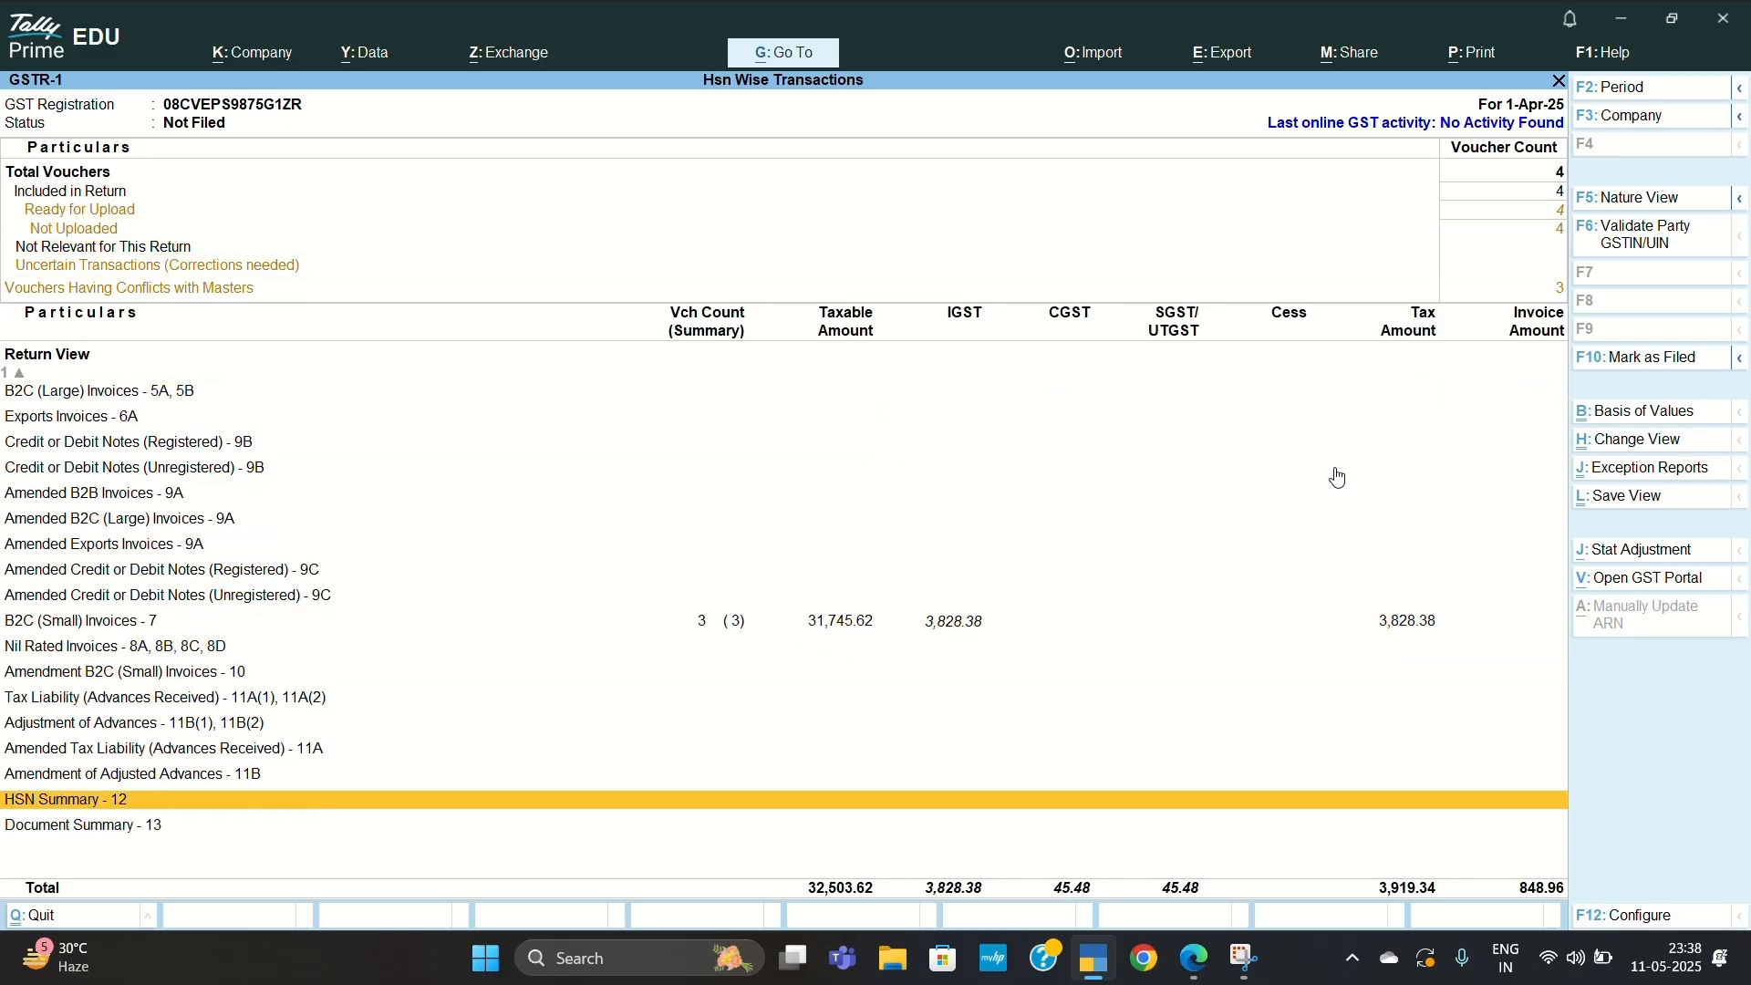
key(Return)
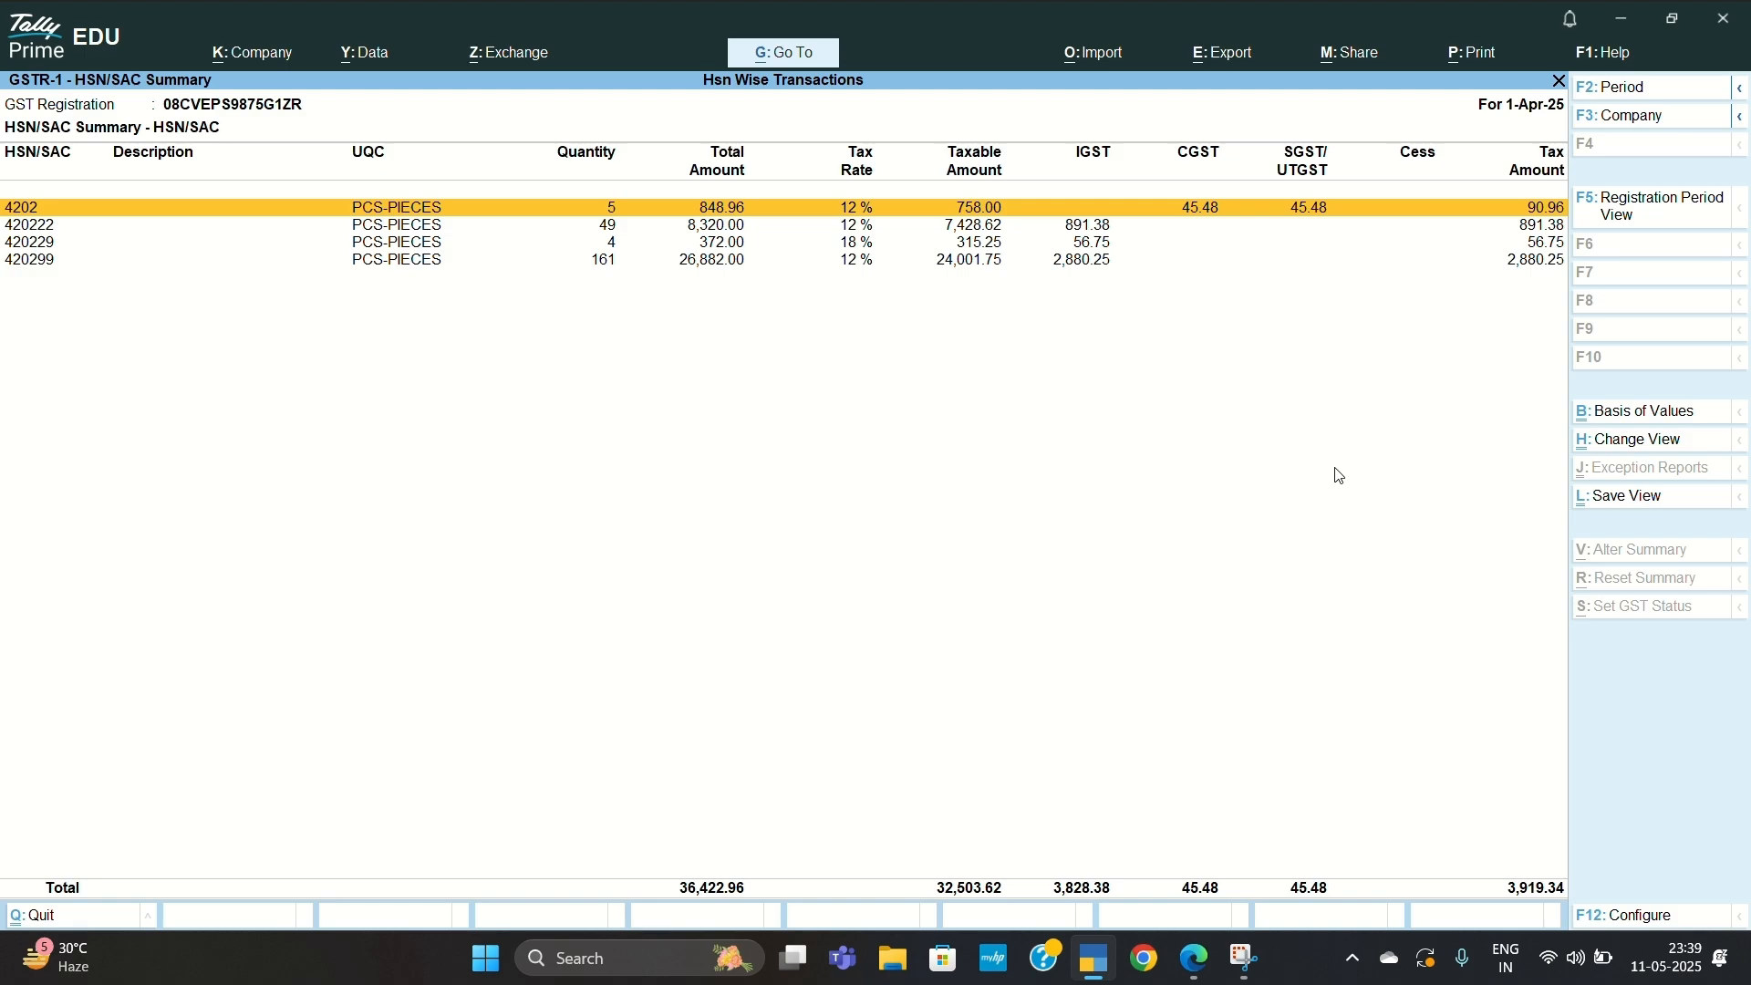
In the company features, set Set/Alter Company GST Rate and Other Details to Yes
key(F11)
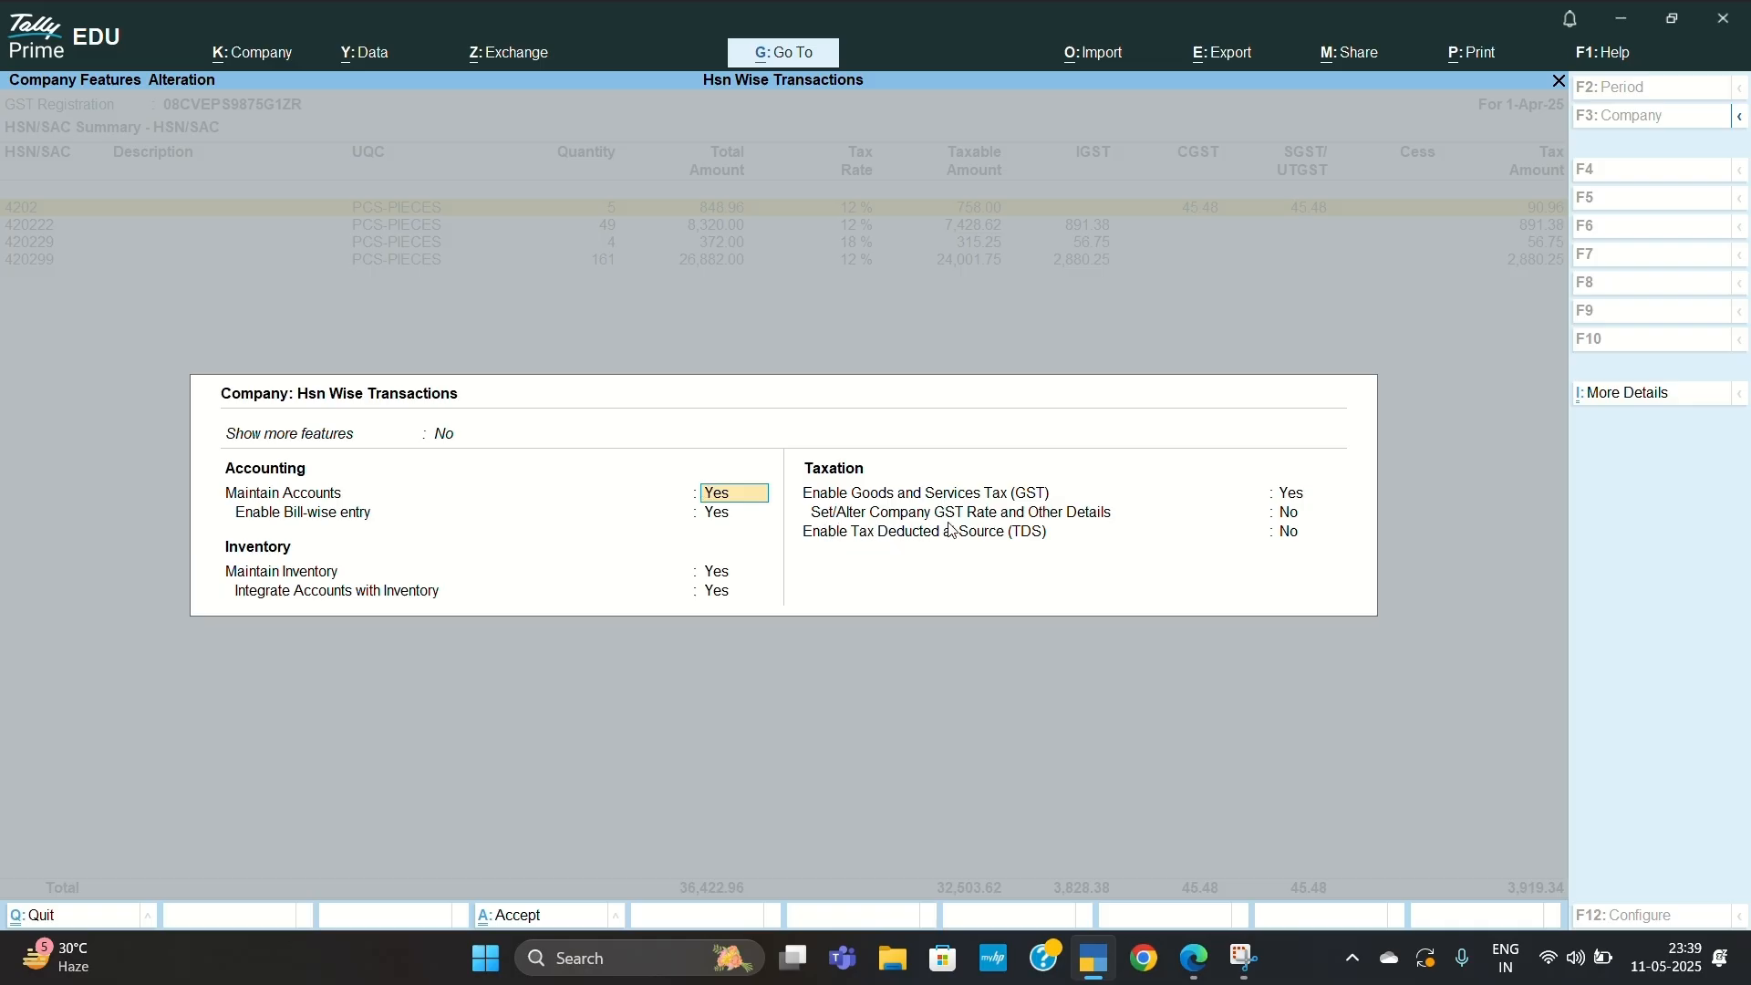
click(1295, 516)
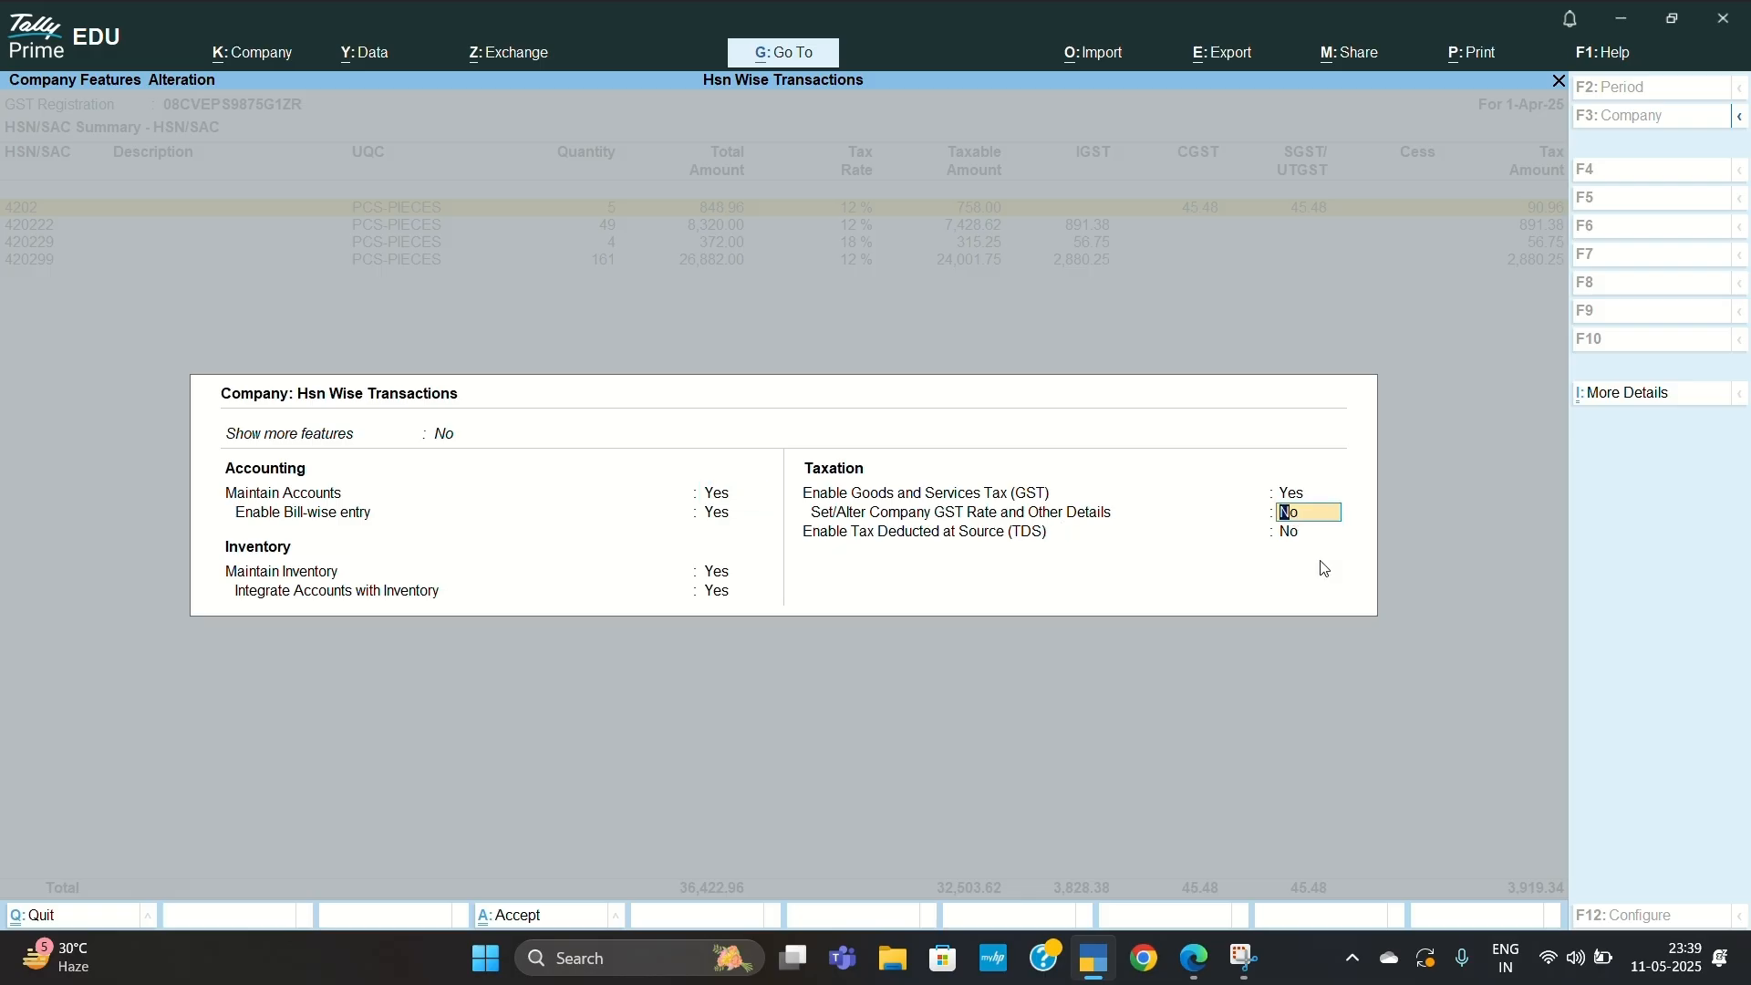
key(y)
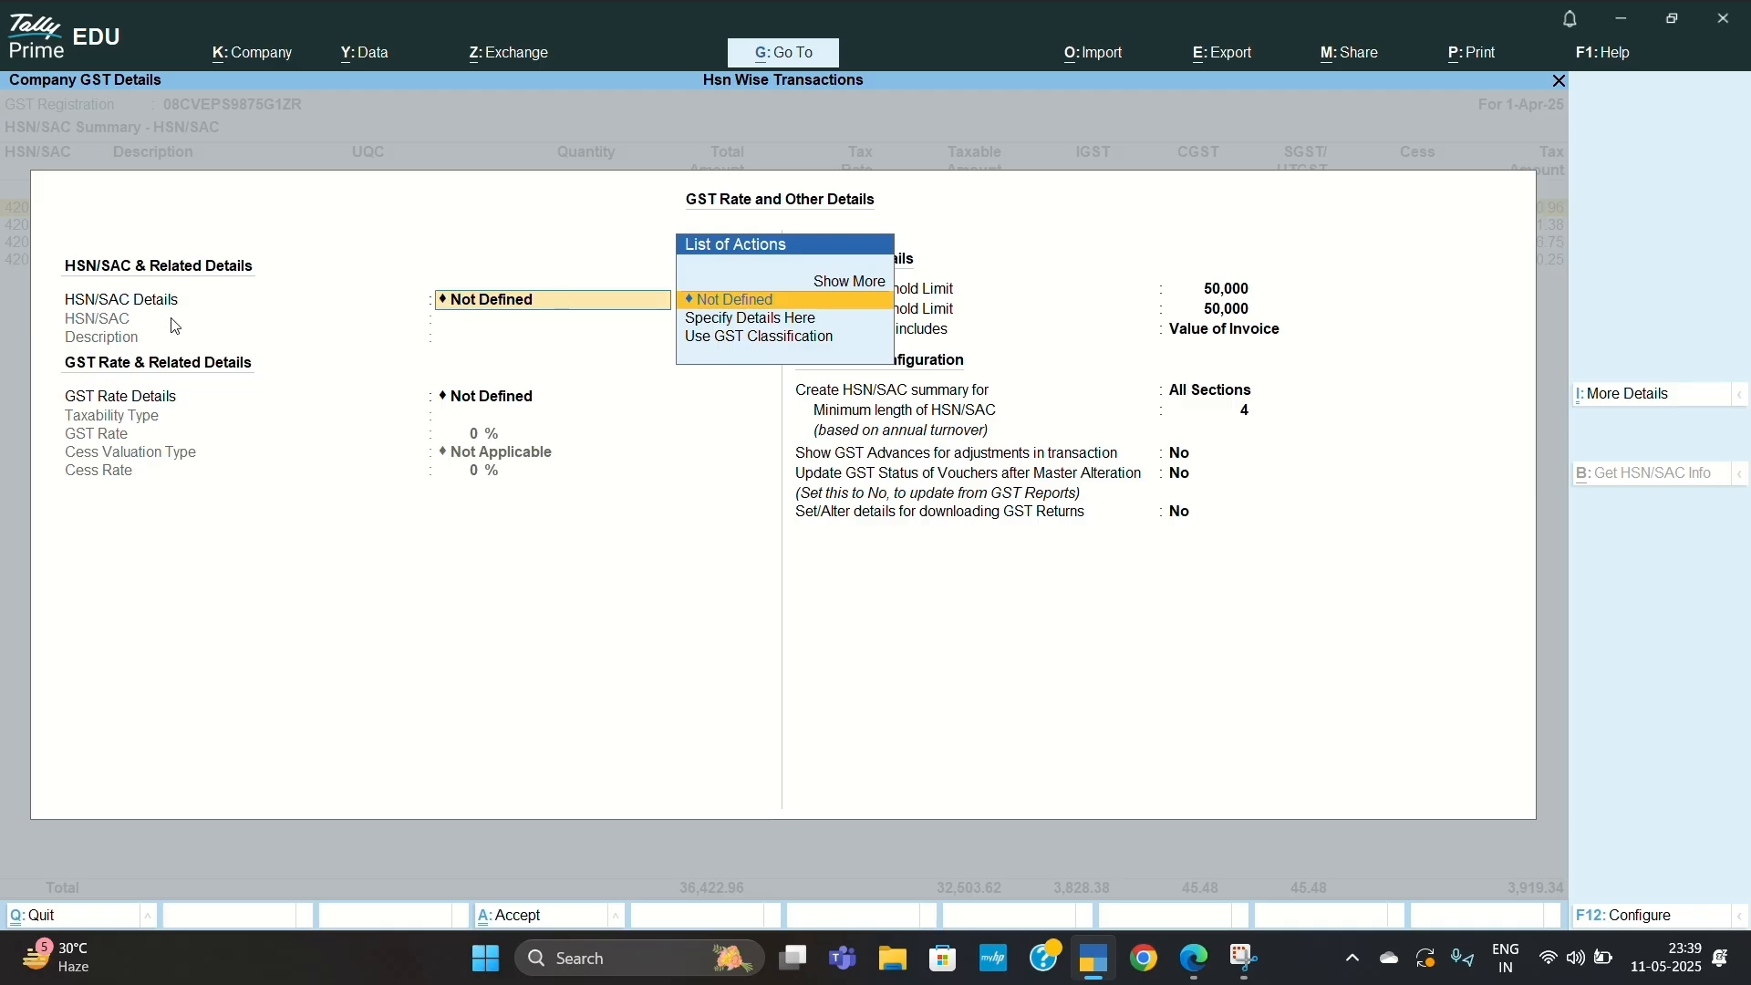
Expand the available actions for HSN/SAC Details and examine the options offered
key(Up)
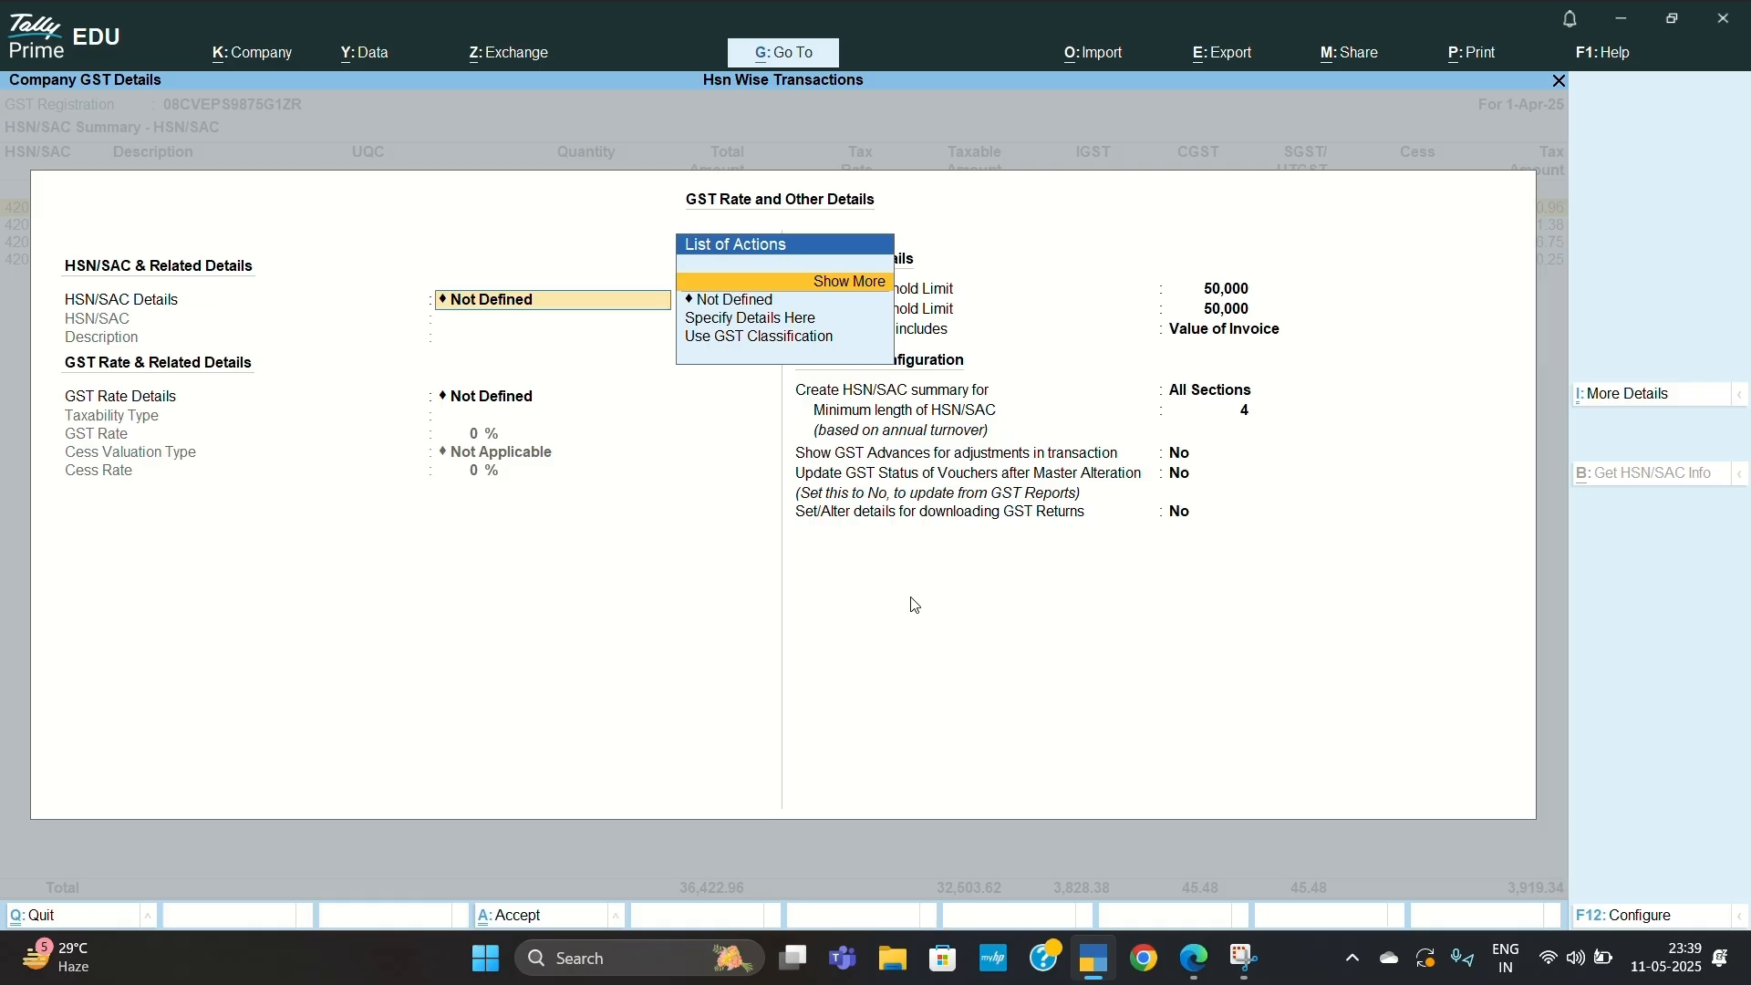
key(Return)
key(Down)
key(Down)
key(Down)
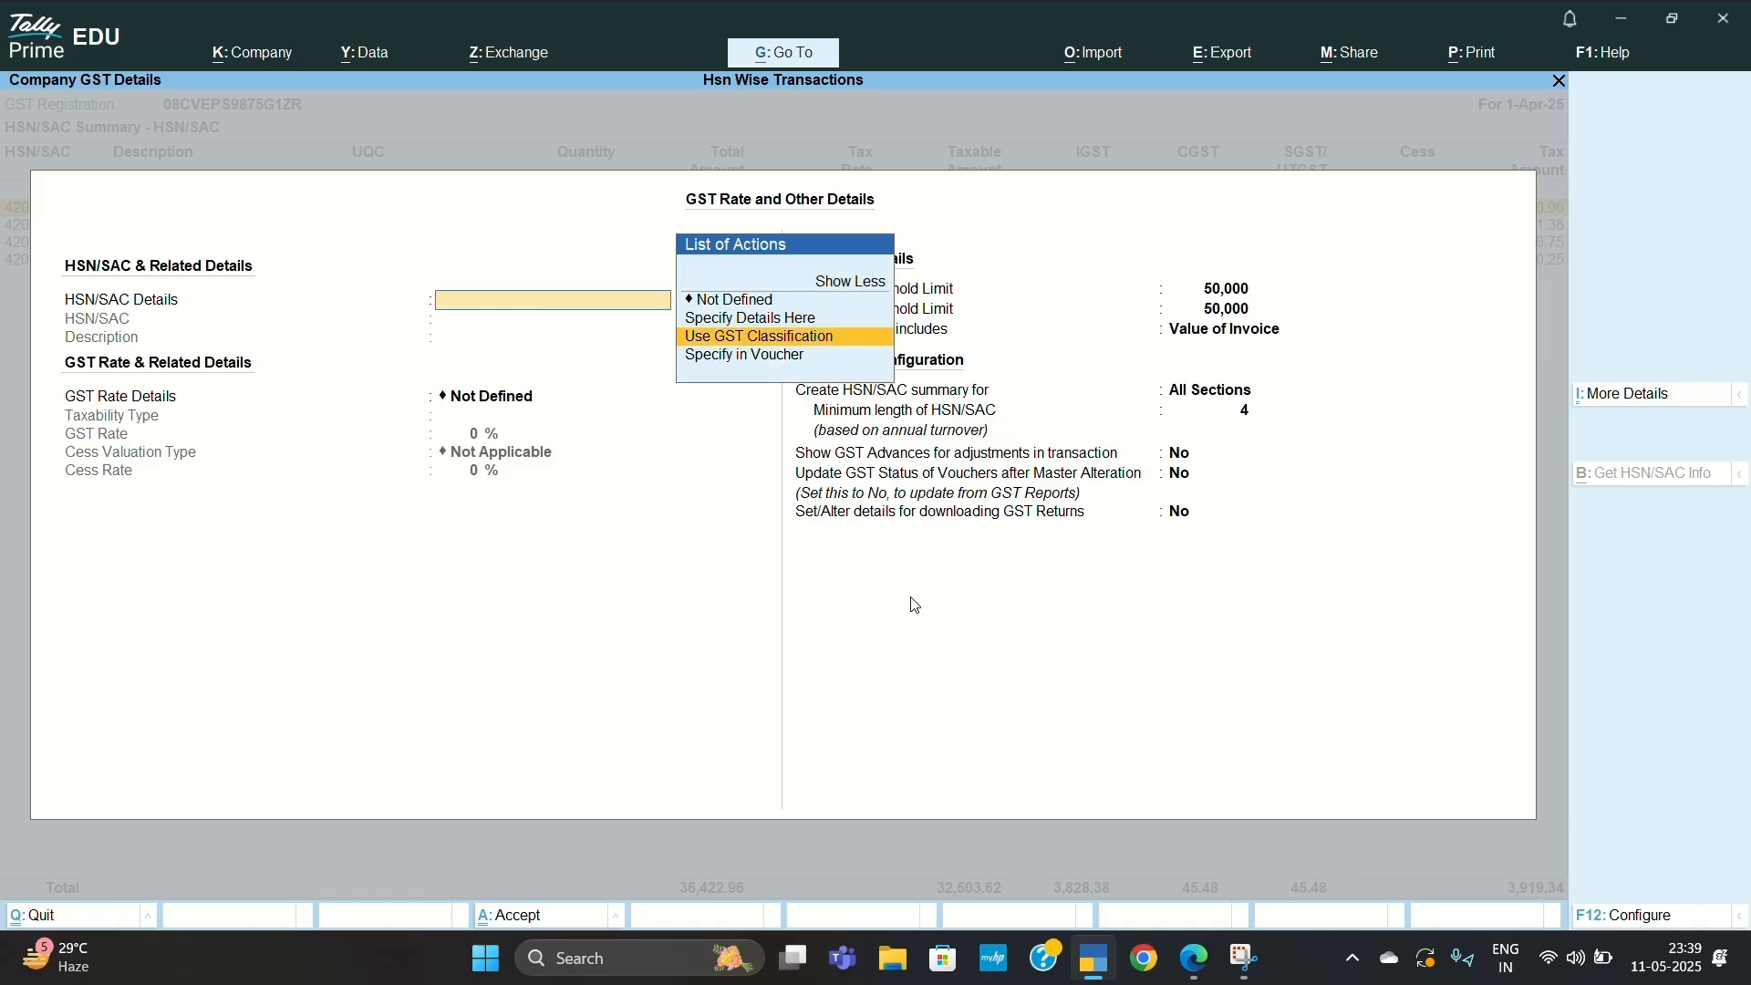
key(Up)
key(Down)
key(Down)
key(Up)
key(Up)
key(Up)
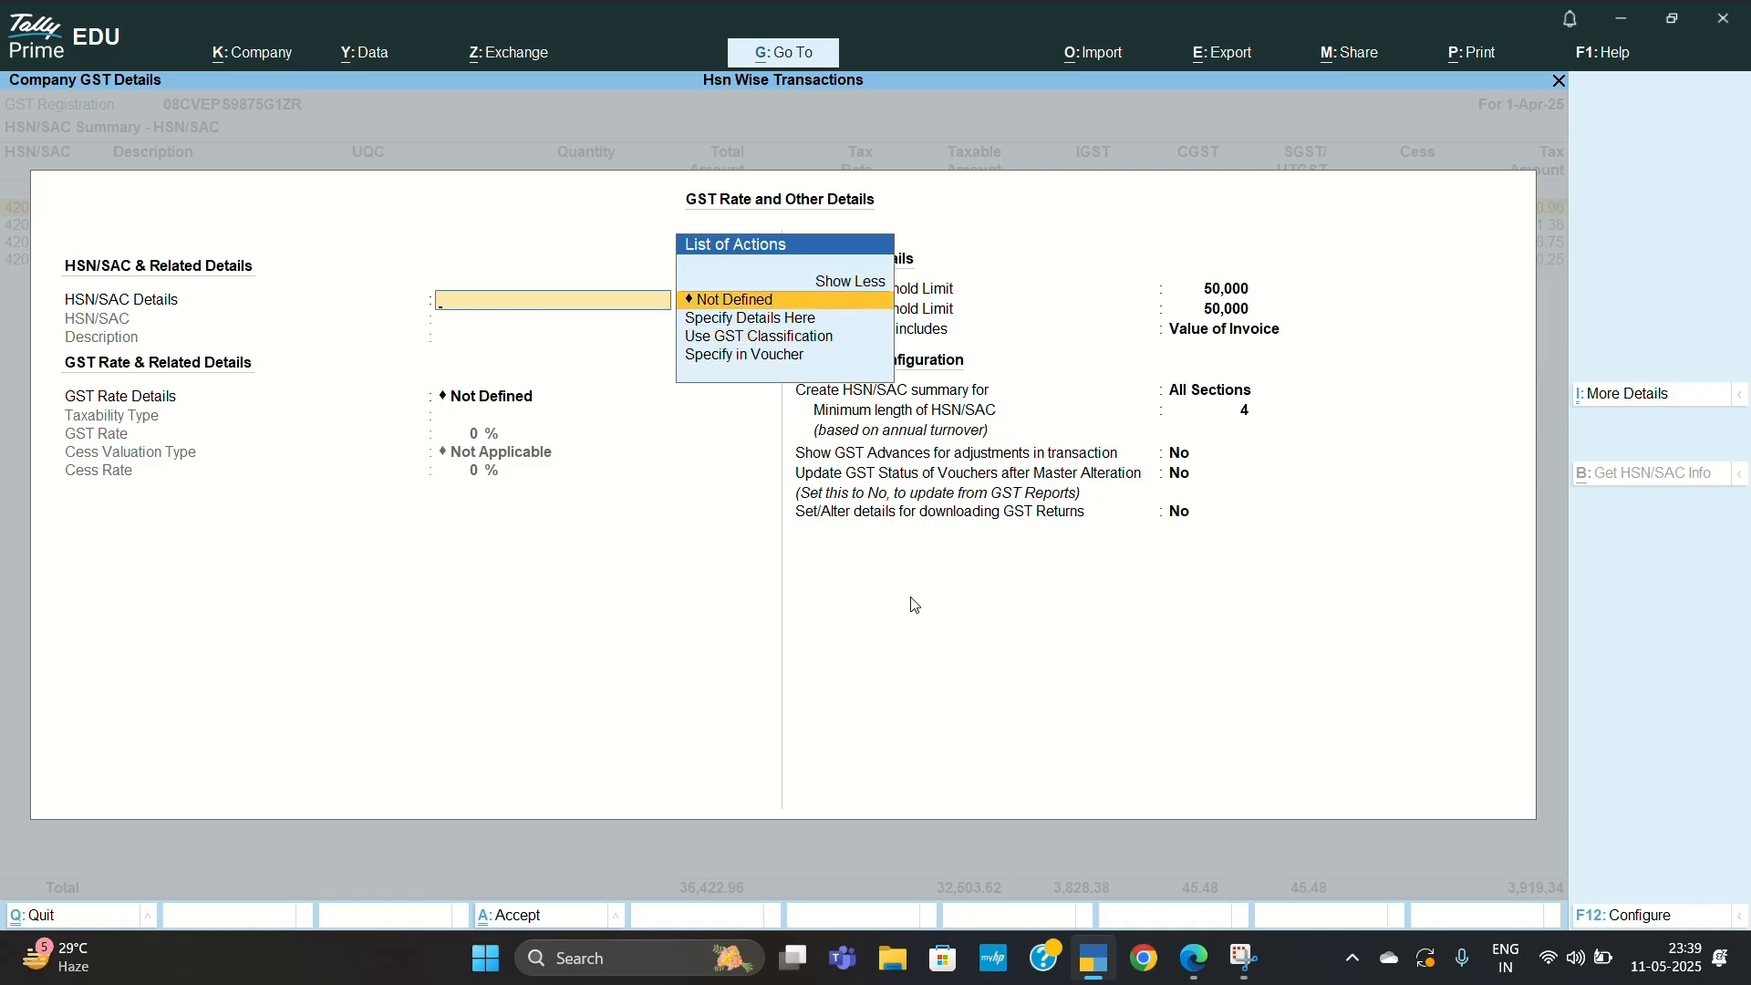
key(Down)
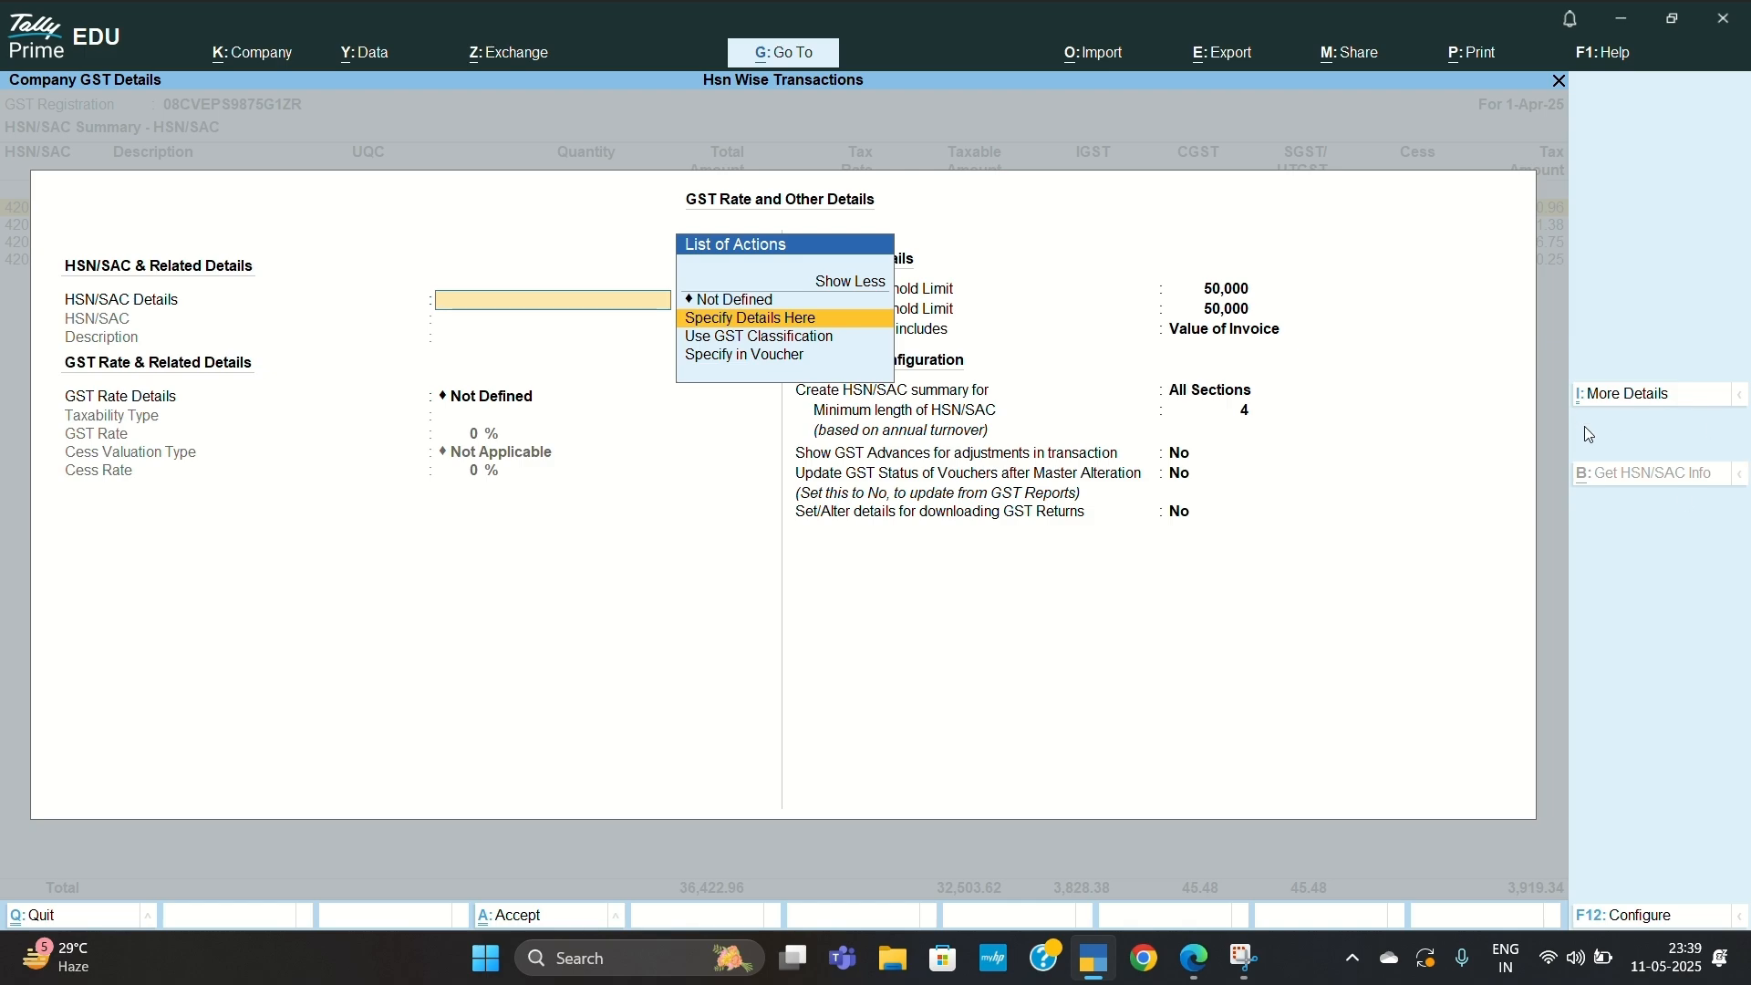
Open More Details for the company GST settings and look through the listed general details
key(ctrl+i)
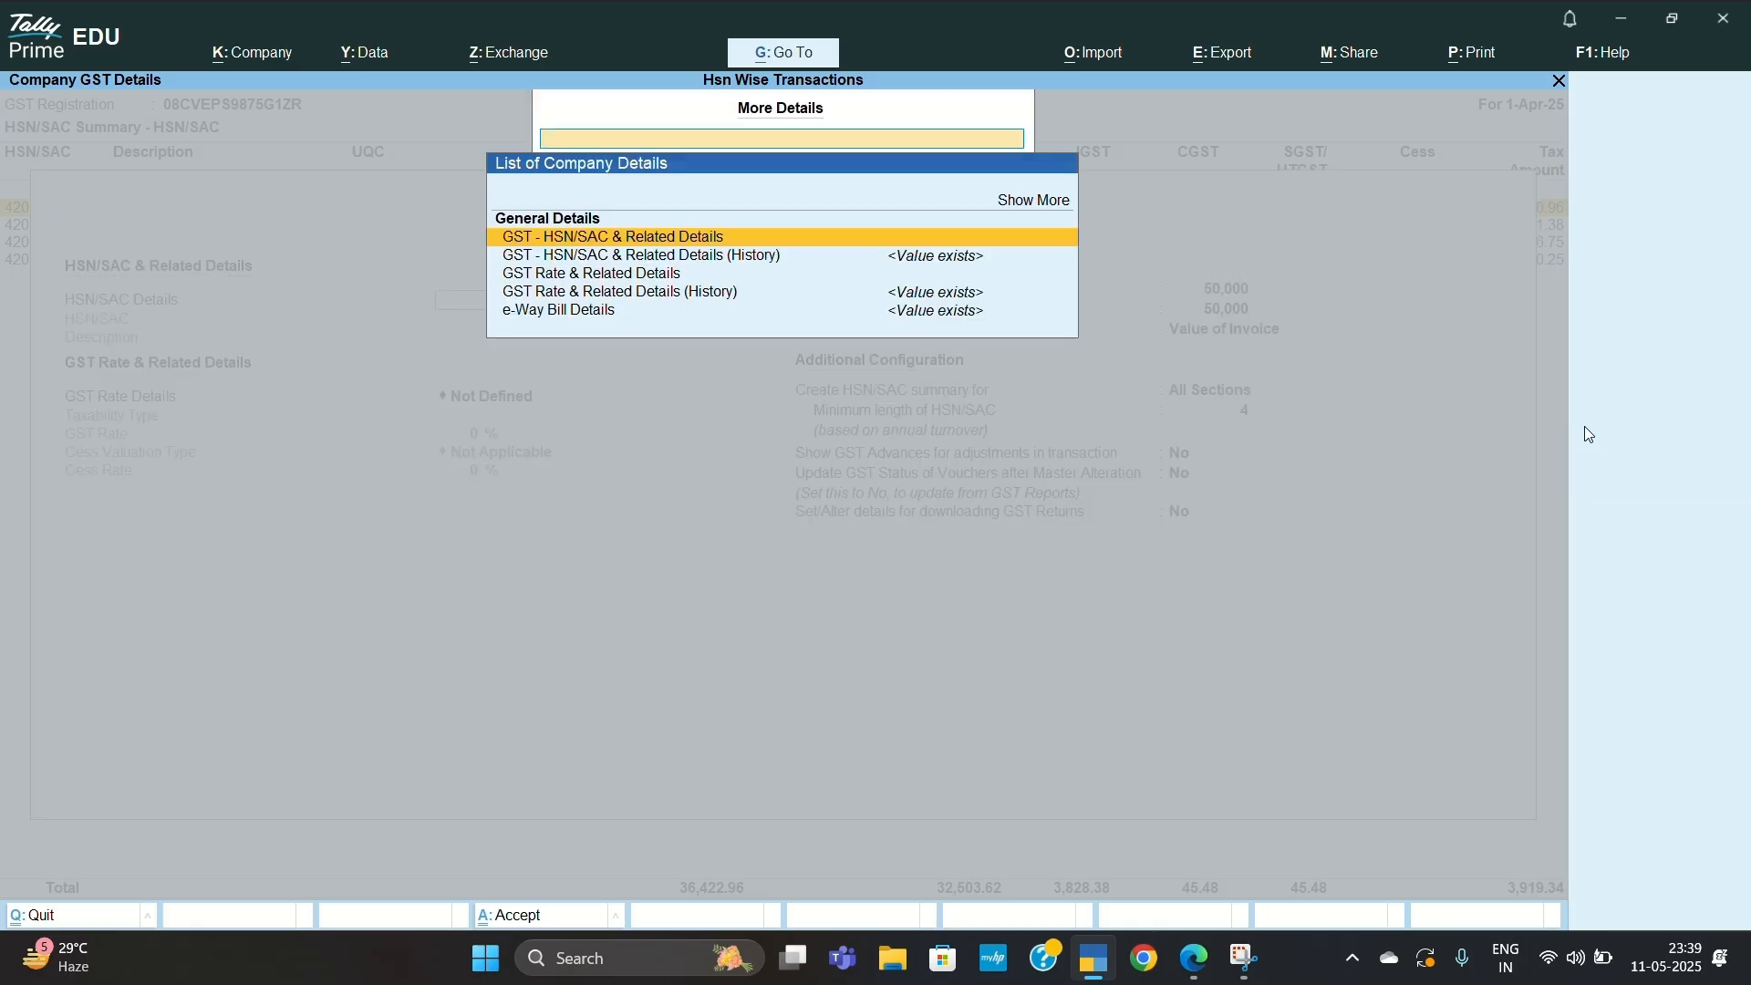
key(Down)
key(Down)
key(Down)
key(Down)
key(Up)
key(Up)
key(Up)
key(Up)
key(Up)
key(Down)
key(Down)
key(Down)
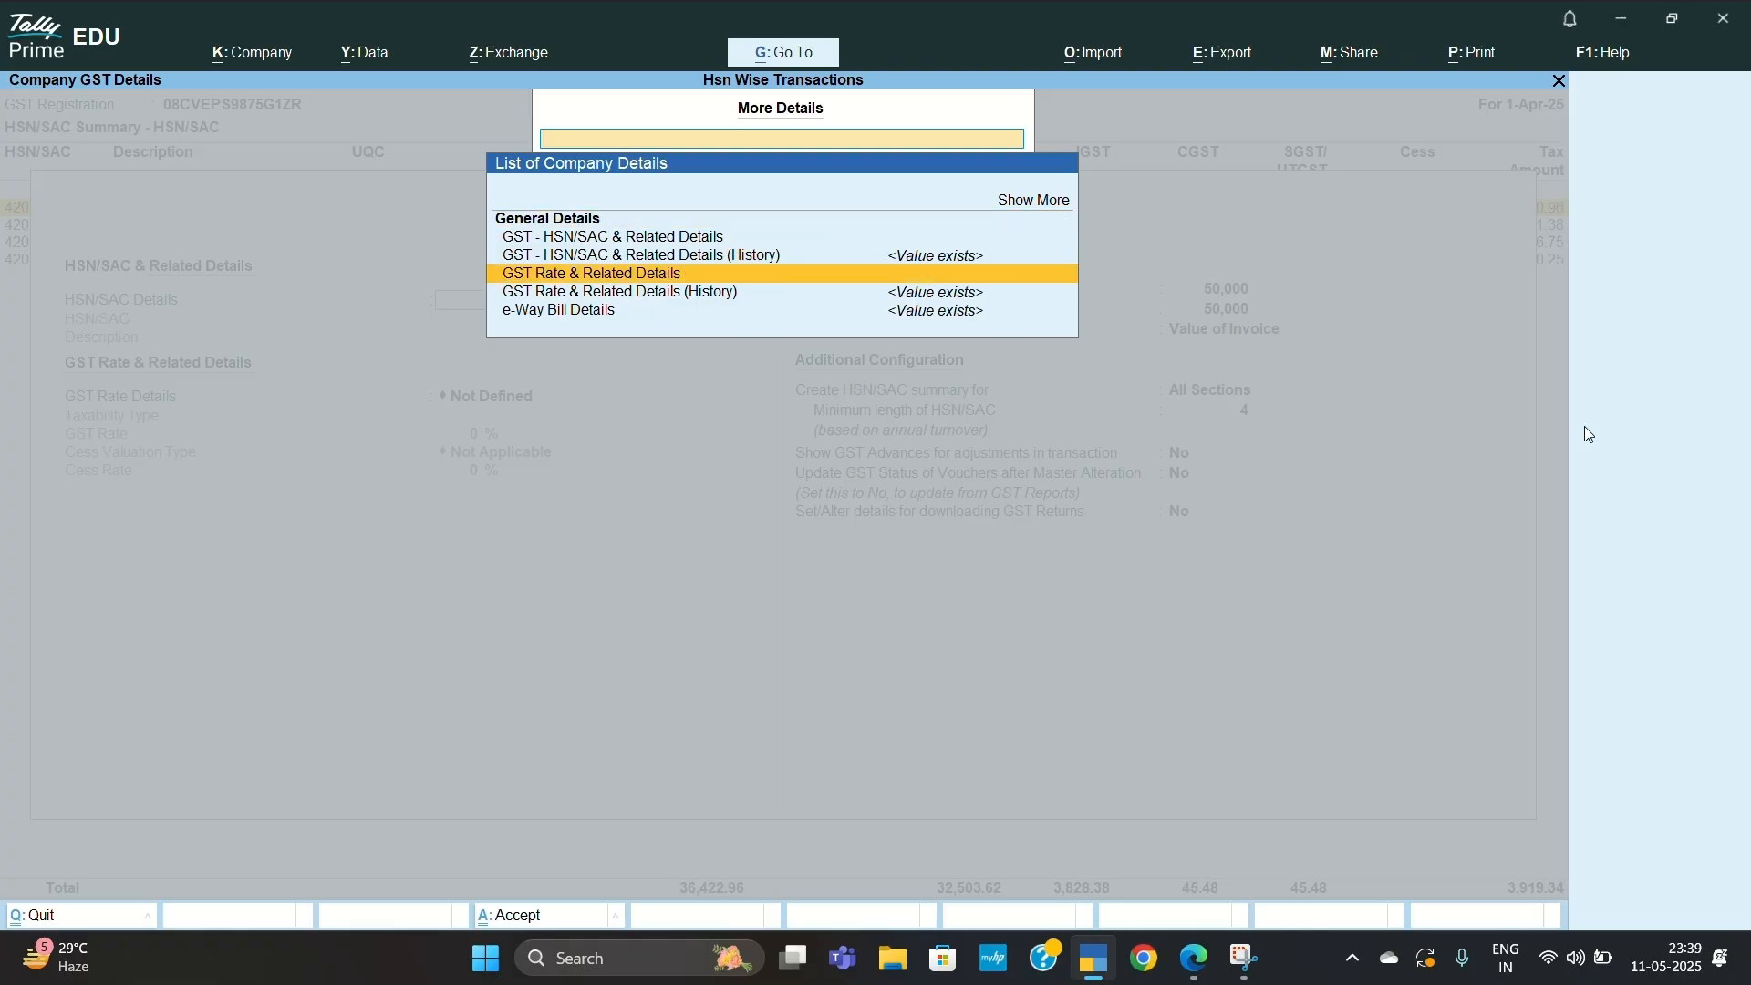
key(Down)
key(Down)
key(Up)
key(Up)
key(Up)
key(Up)
key(Down)
key(Down)
key(Down)
key(Down)
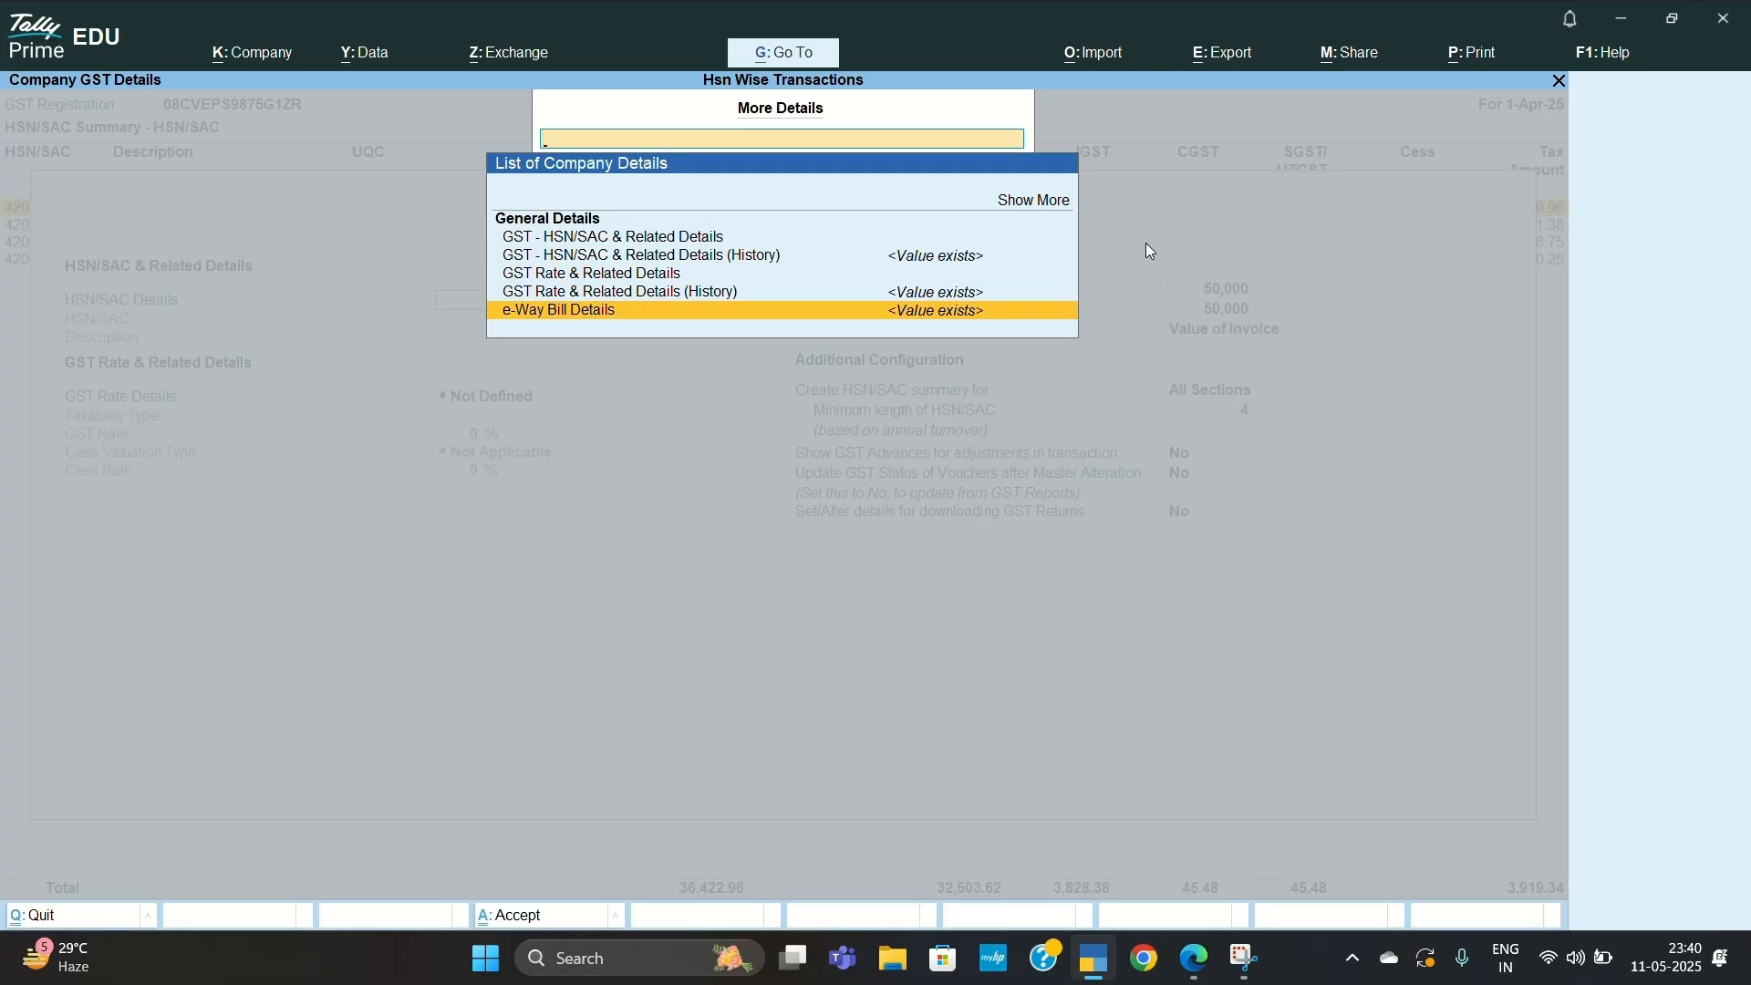
Expand the company details to show more entries and locate Separate B2B & B2C HSN Summary applicable from
click(1047, 207)
key(Down)
key(Down)
key(Down)
key(Down)
key(Down)
key(Down)
key(Down)
key(Down)
key(Down)
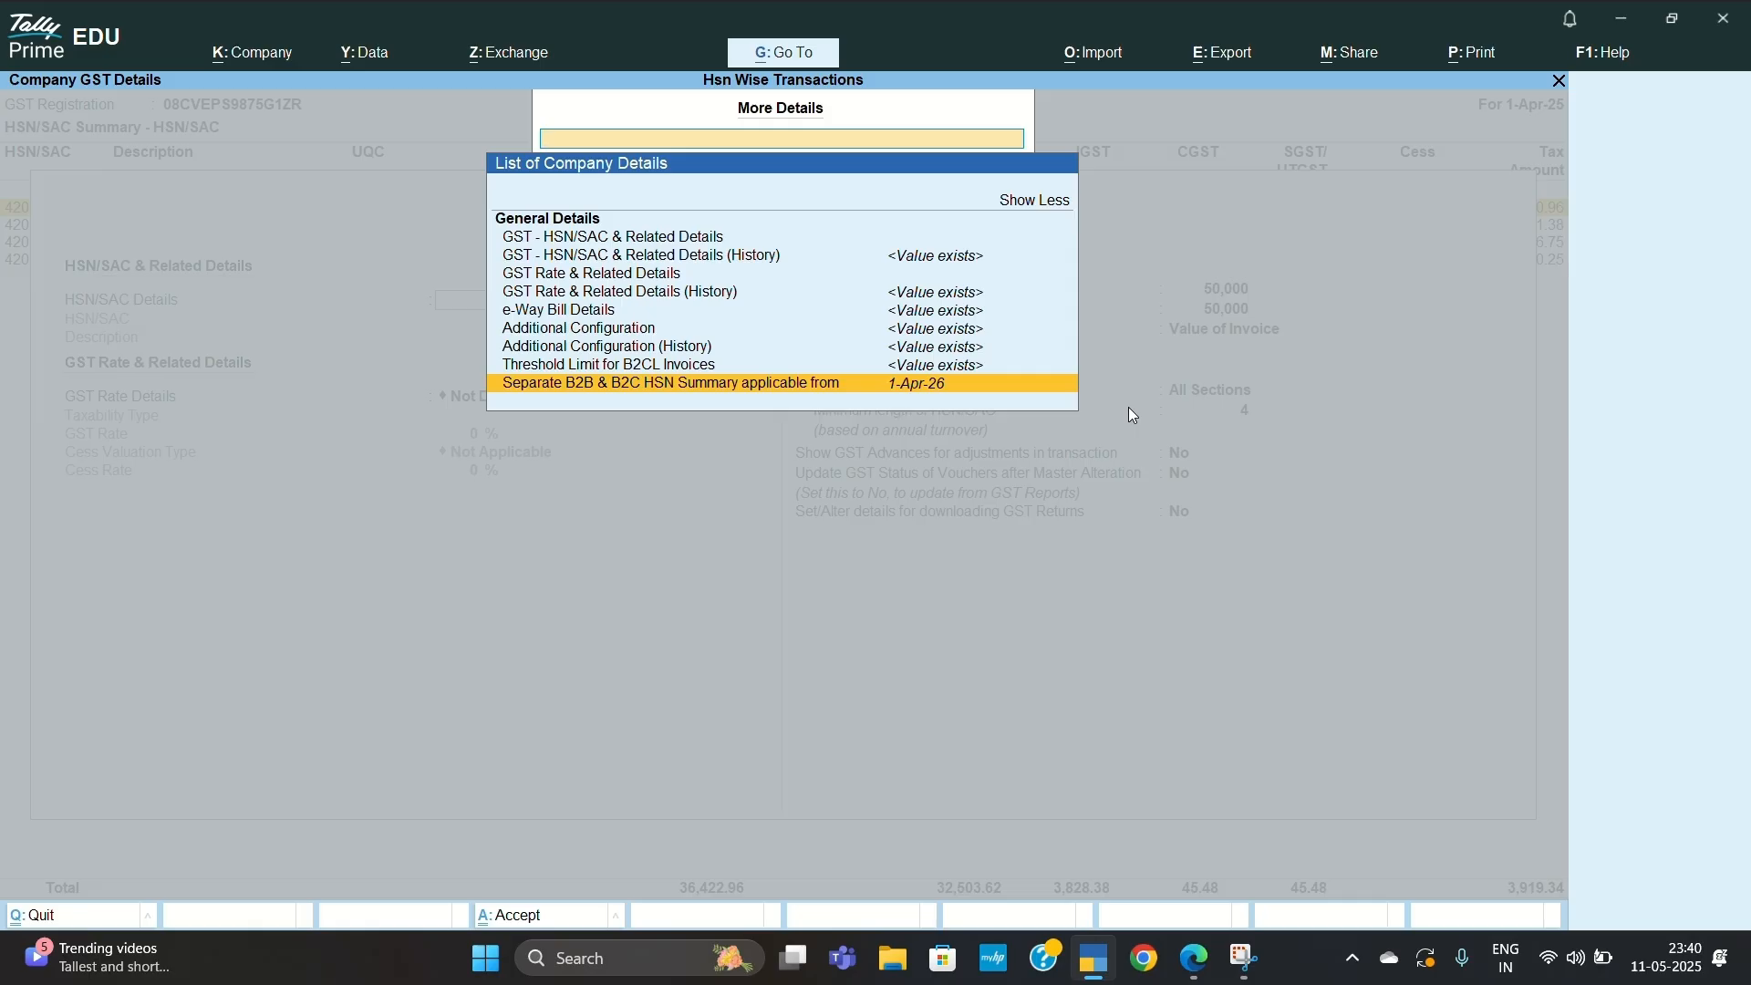
text(1-)
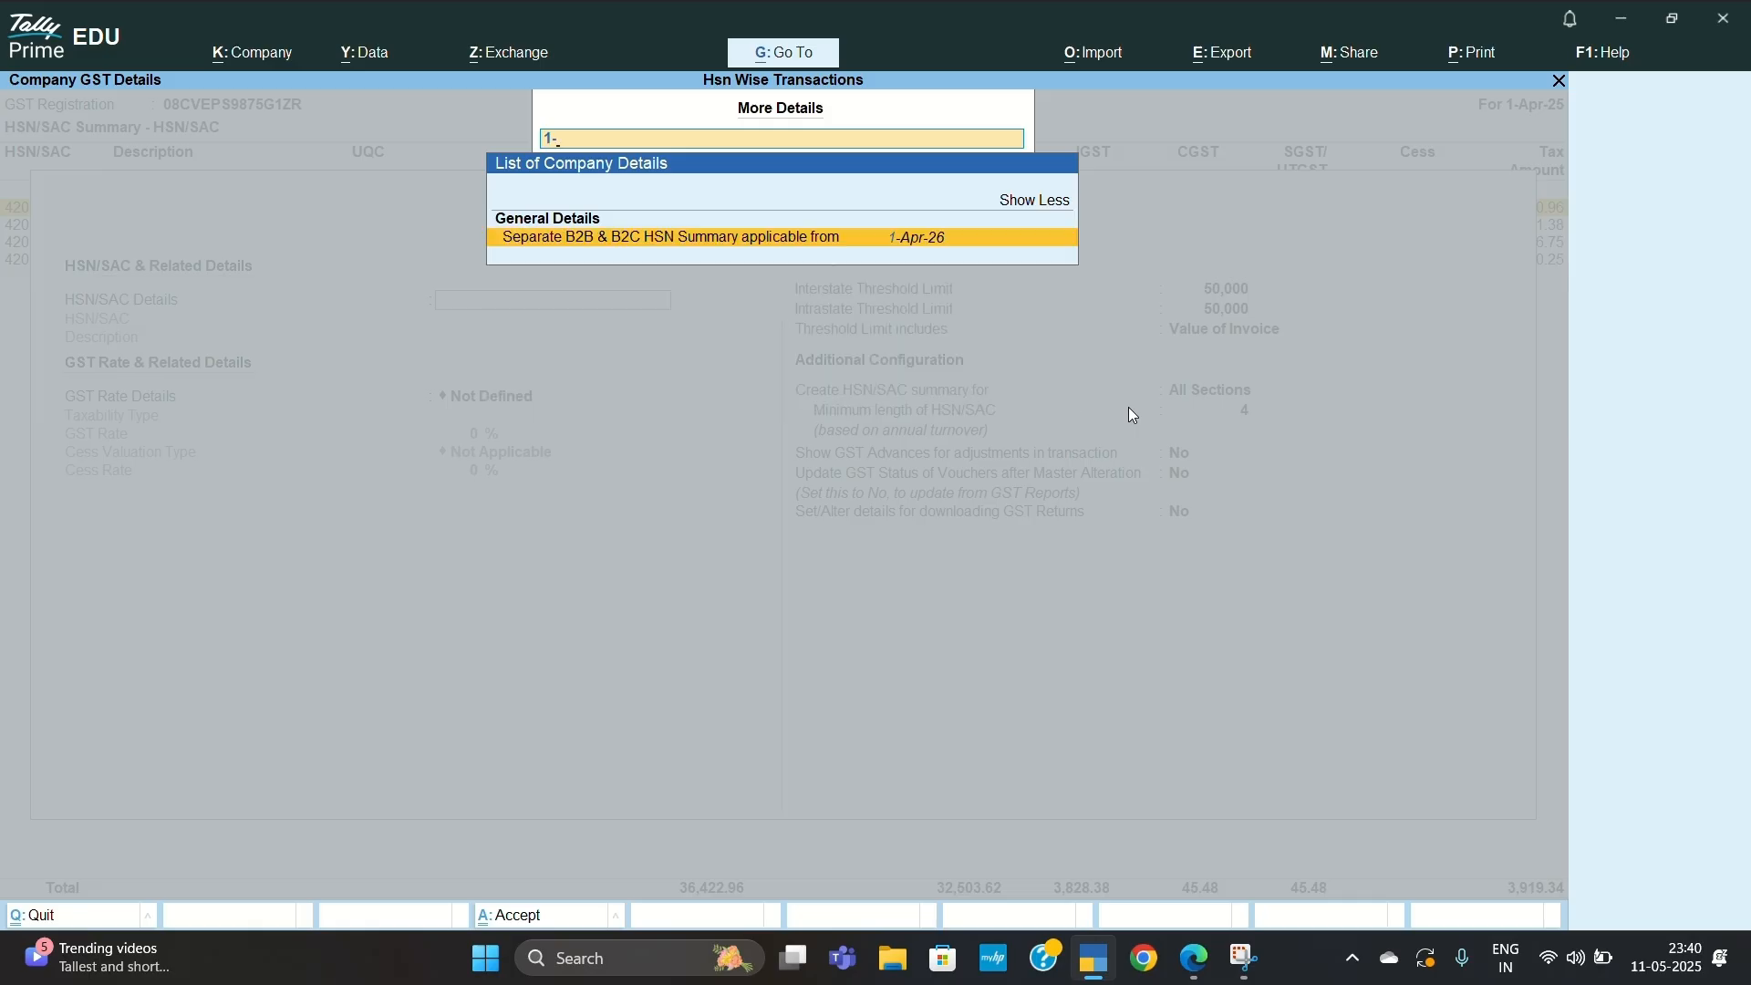
key(BackSpace)
key(BackSpace)
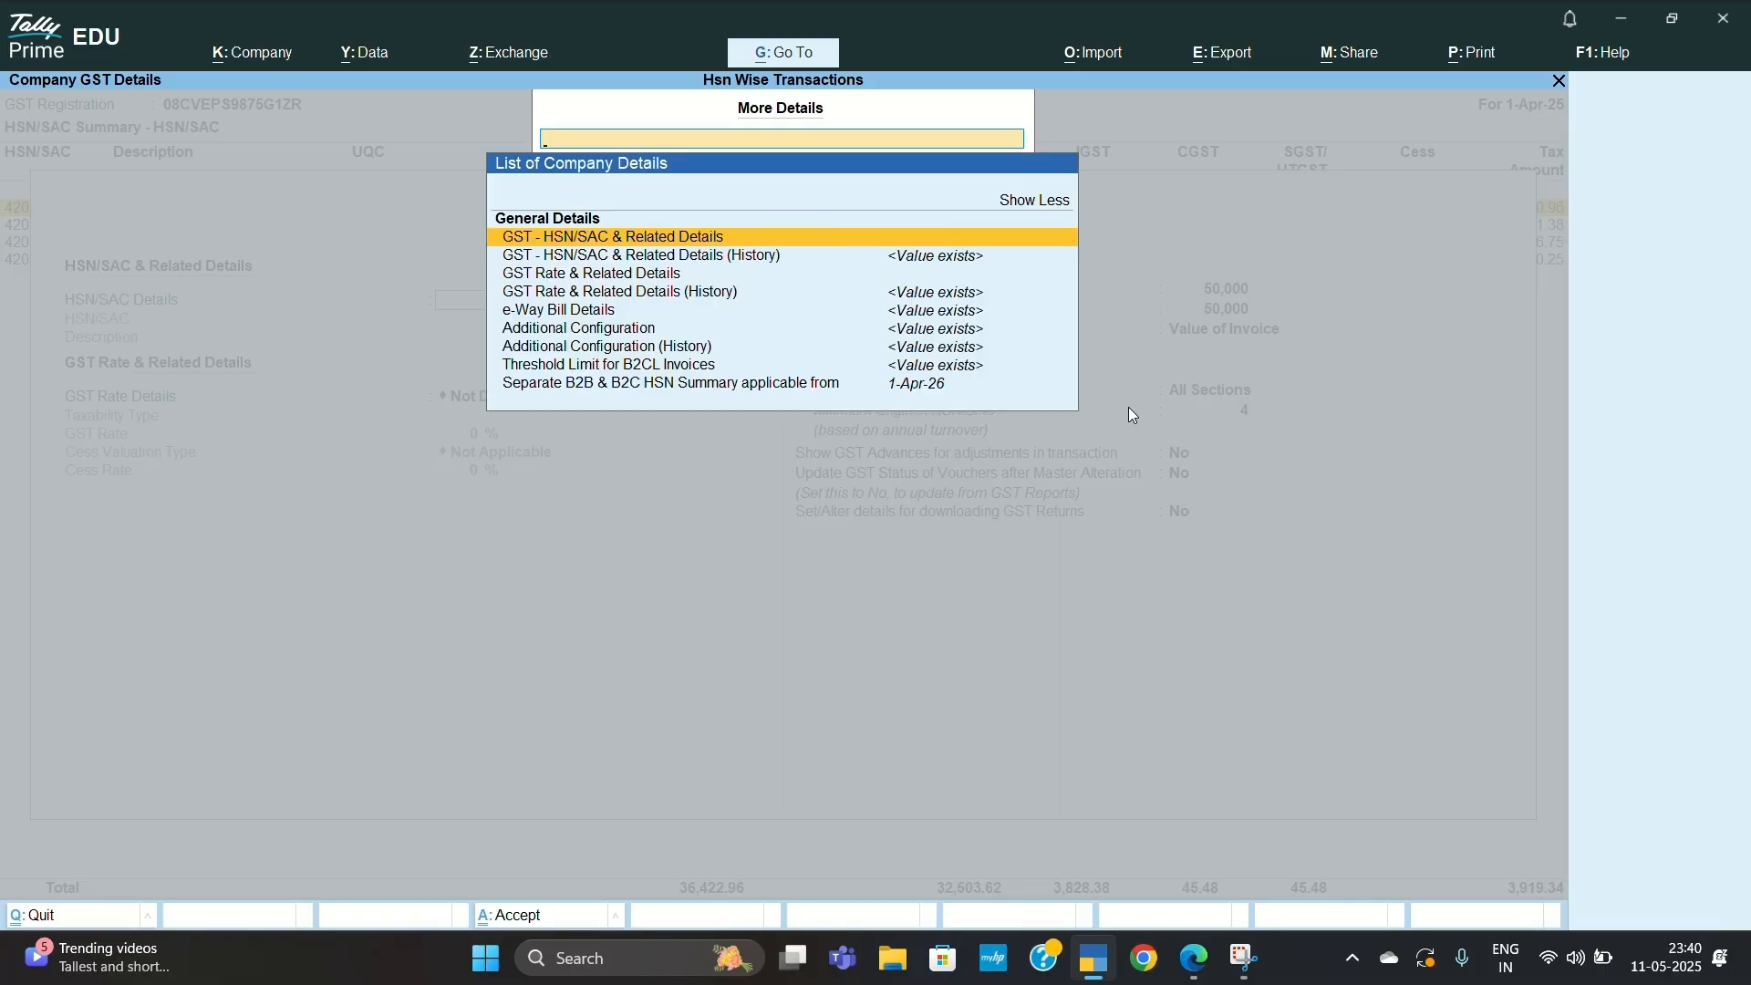
Set the Separate B2B & B2C HSN Summary applicable-from date to 1-4-25
key(Down)
key(Down)
key(Down)
key(Down)
key(Down)
key(Down)
key(Down)
key(Down)
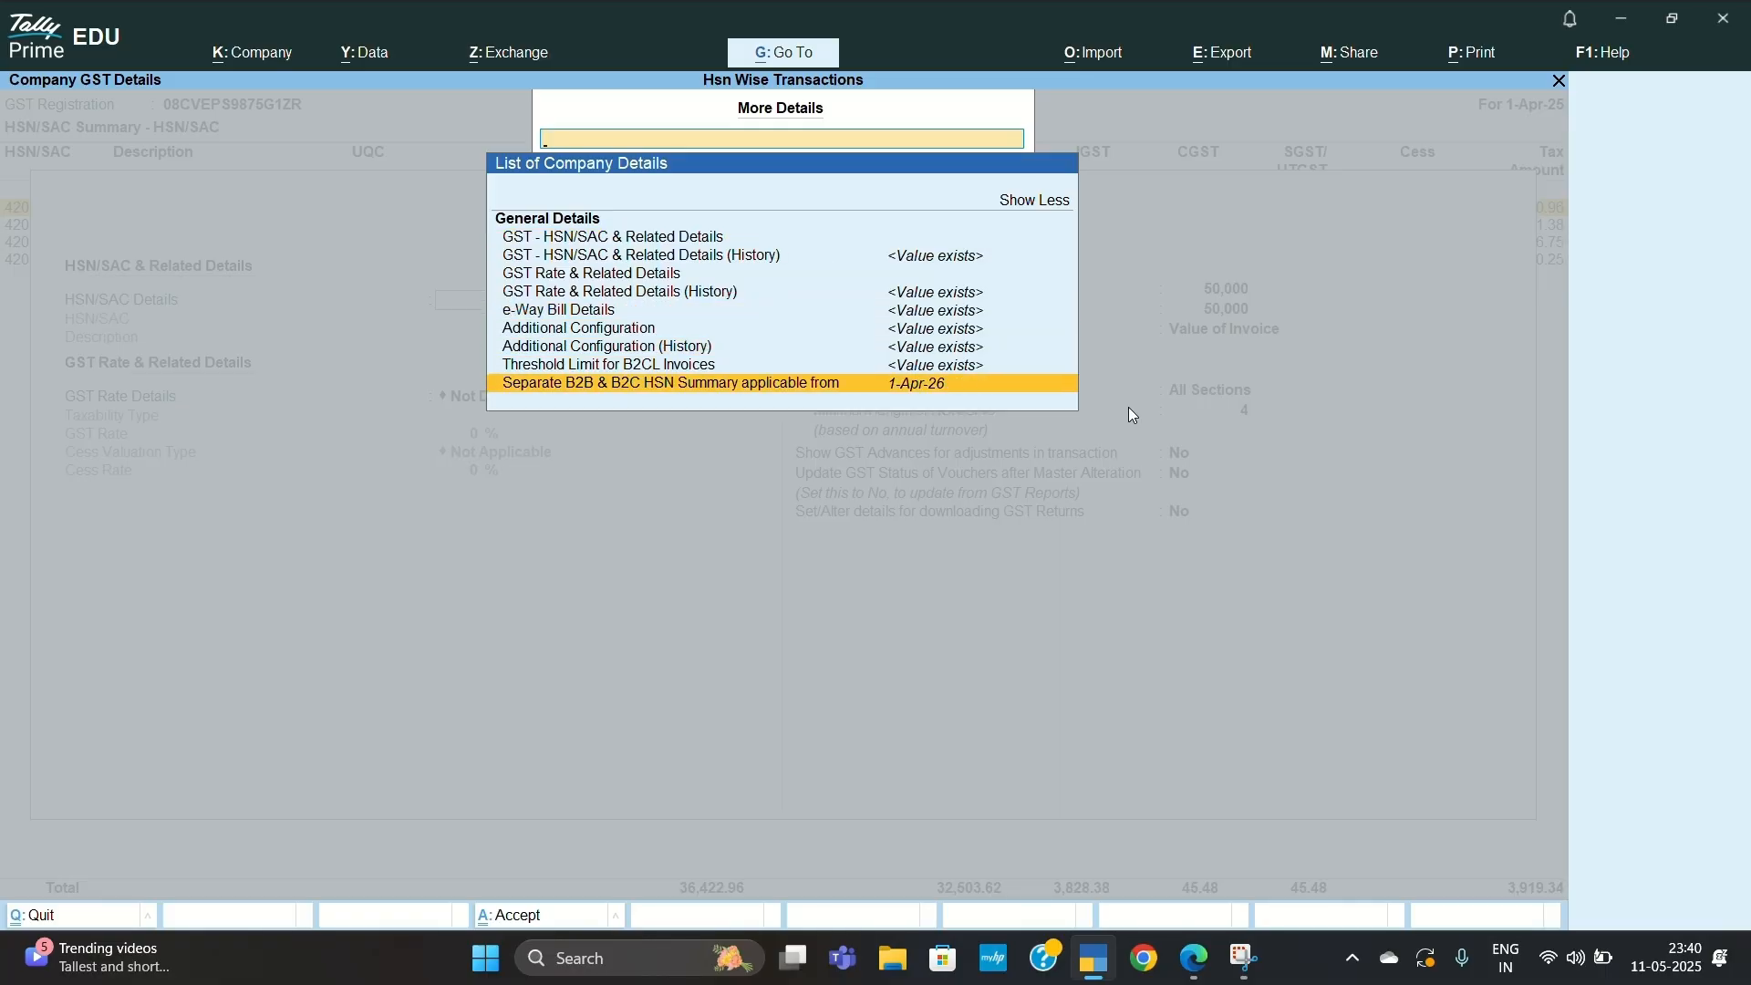
key(Return)
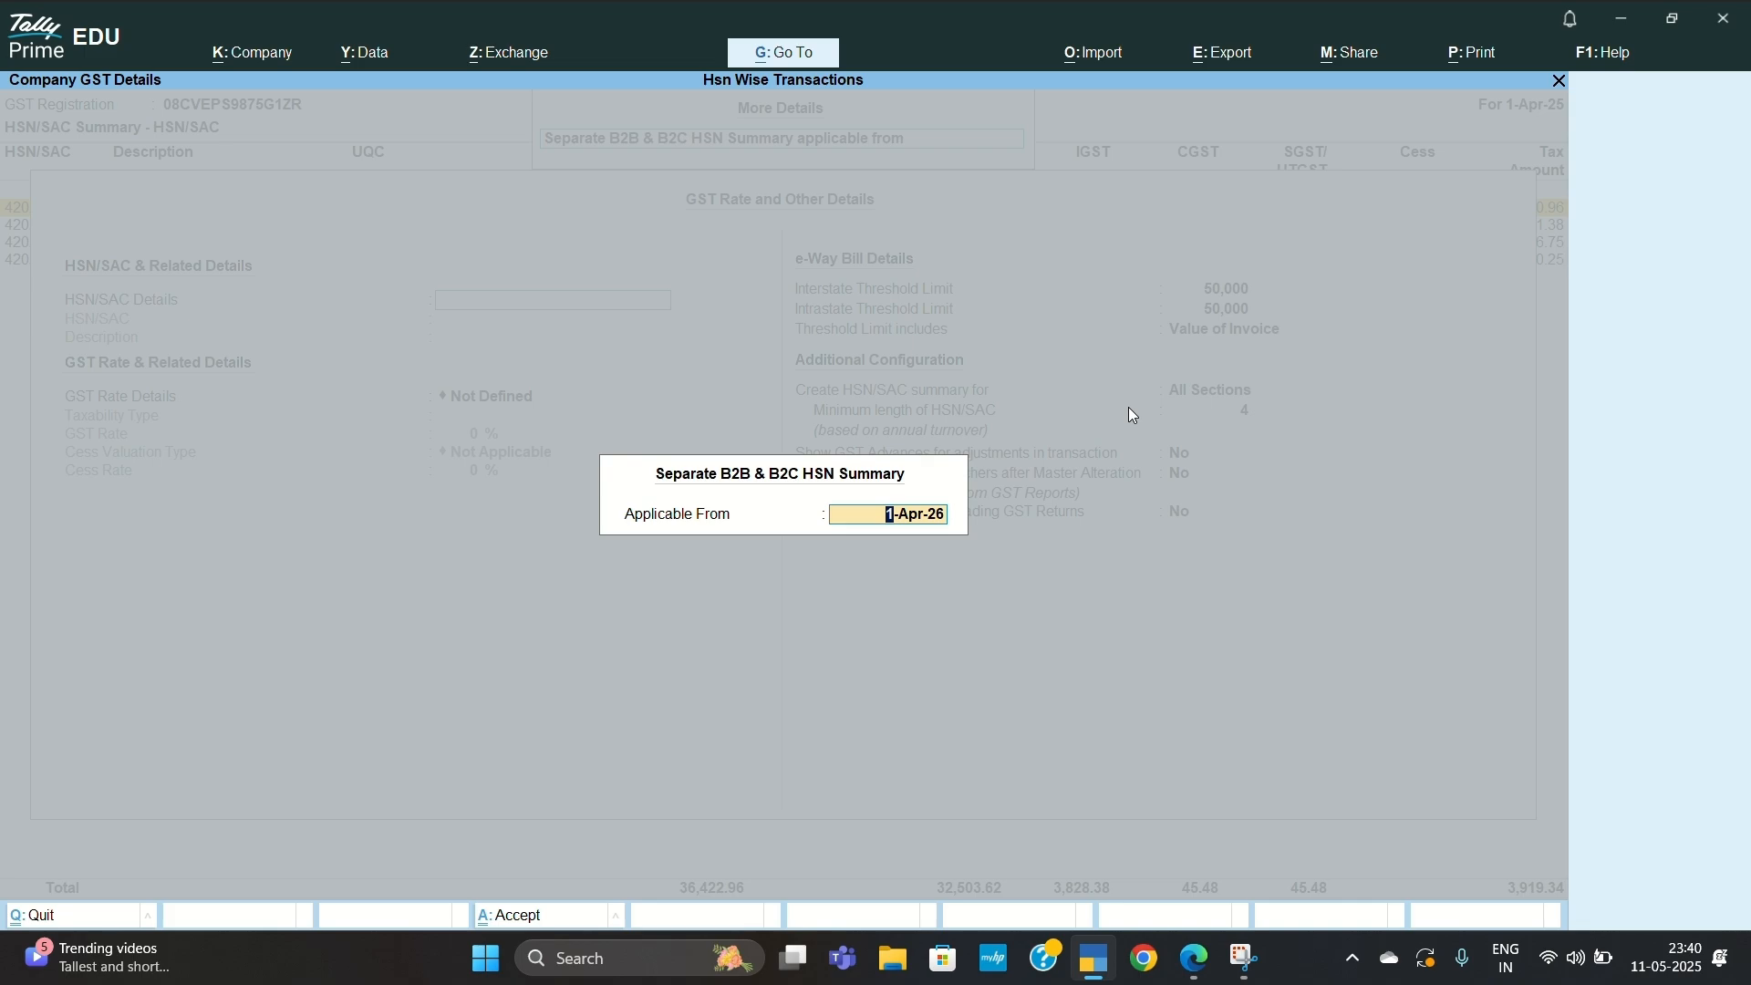
text(1-4-25)
key(Return)
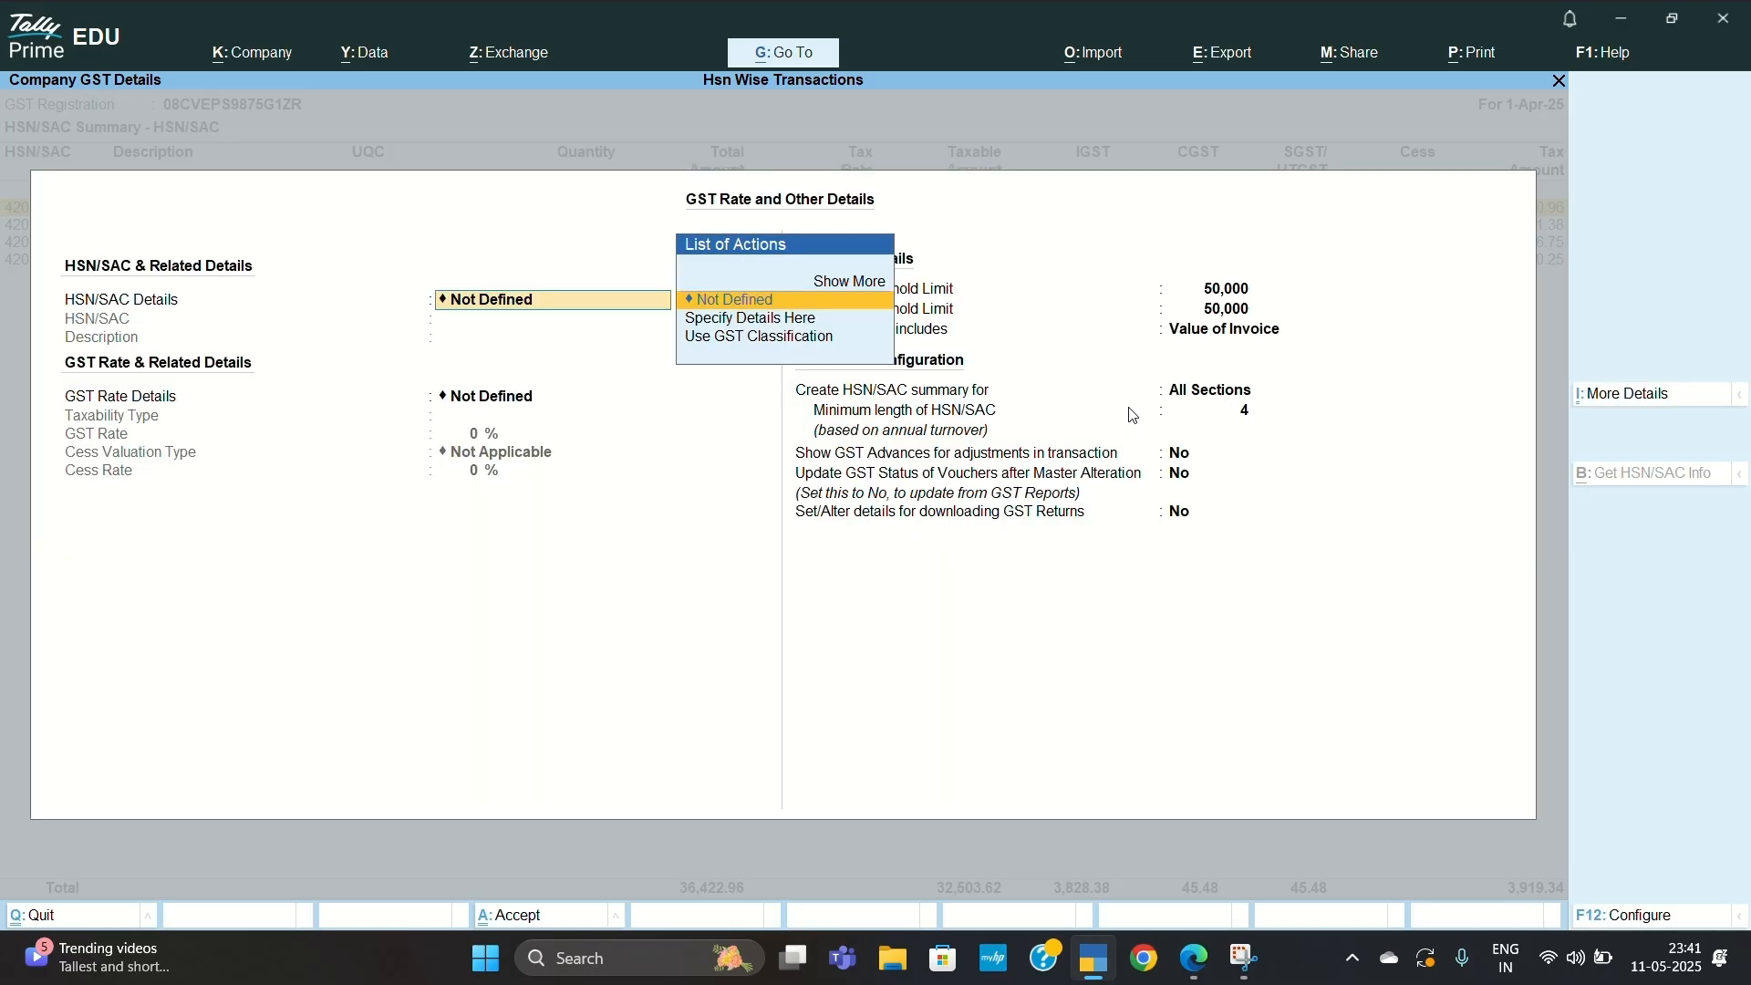
Save the GST details and company features, and agree to open the report with updated voucher GST status
key(ctrl+a)
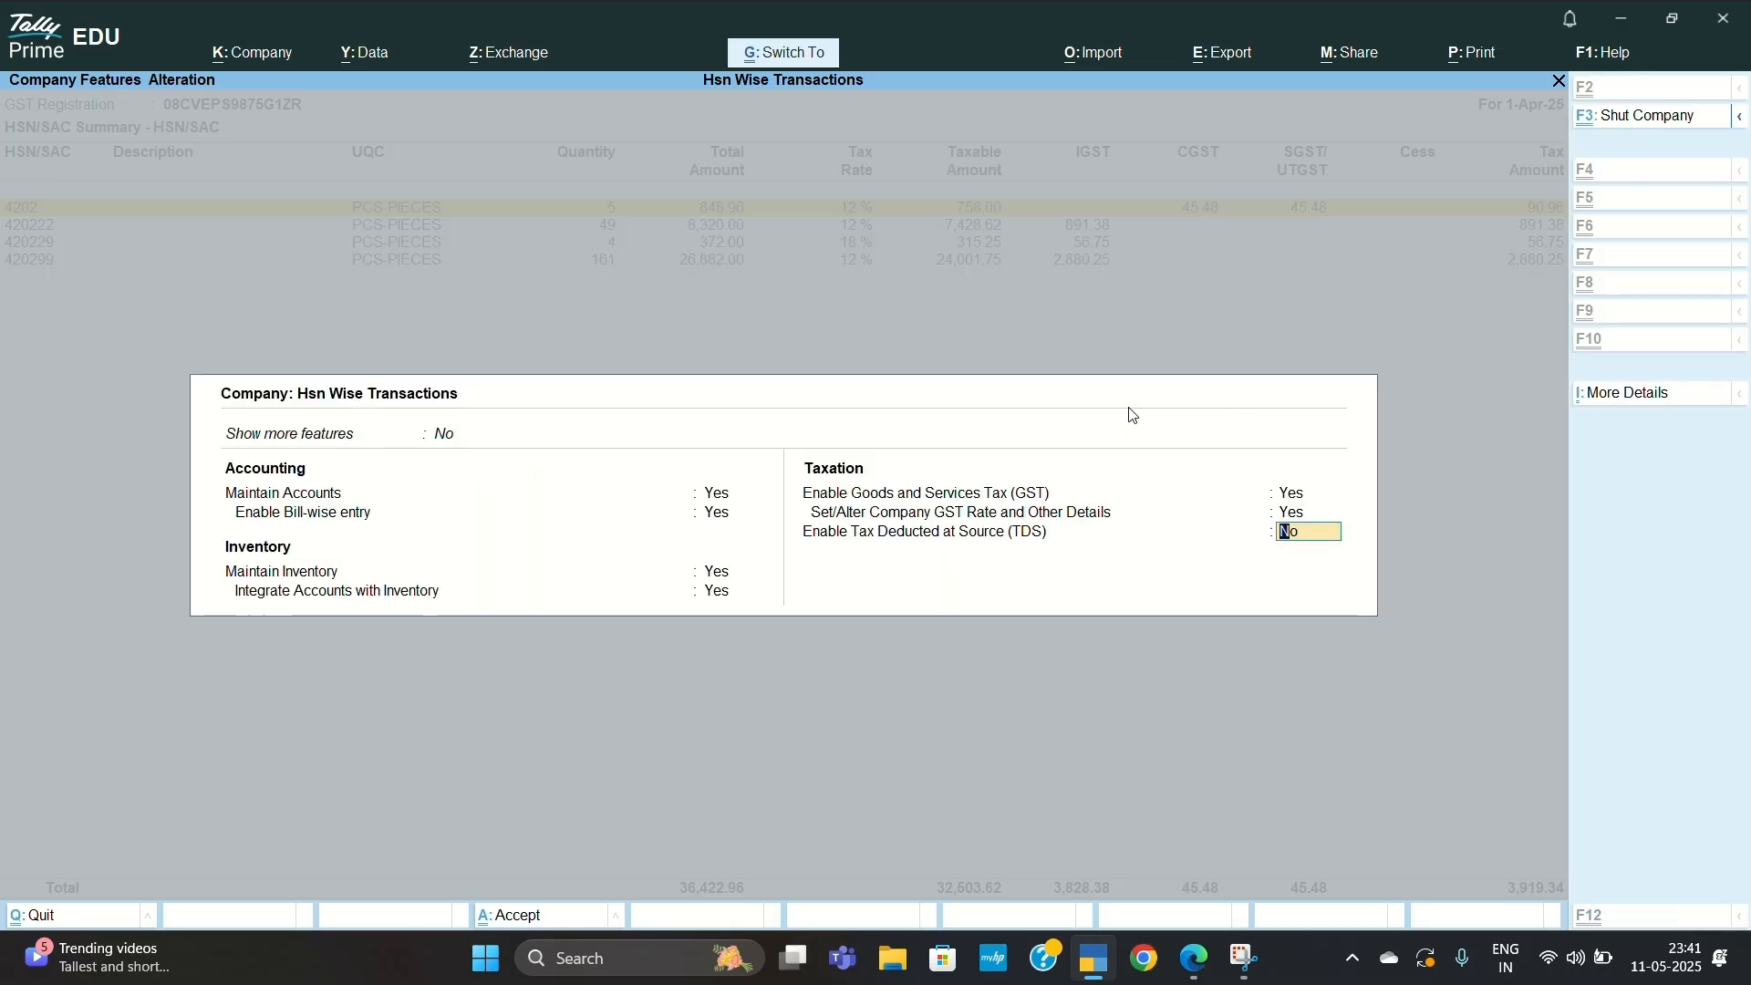
key(ctrl+a)
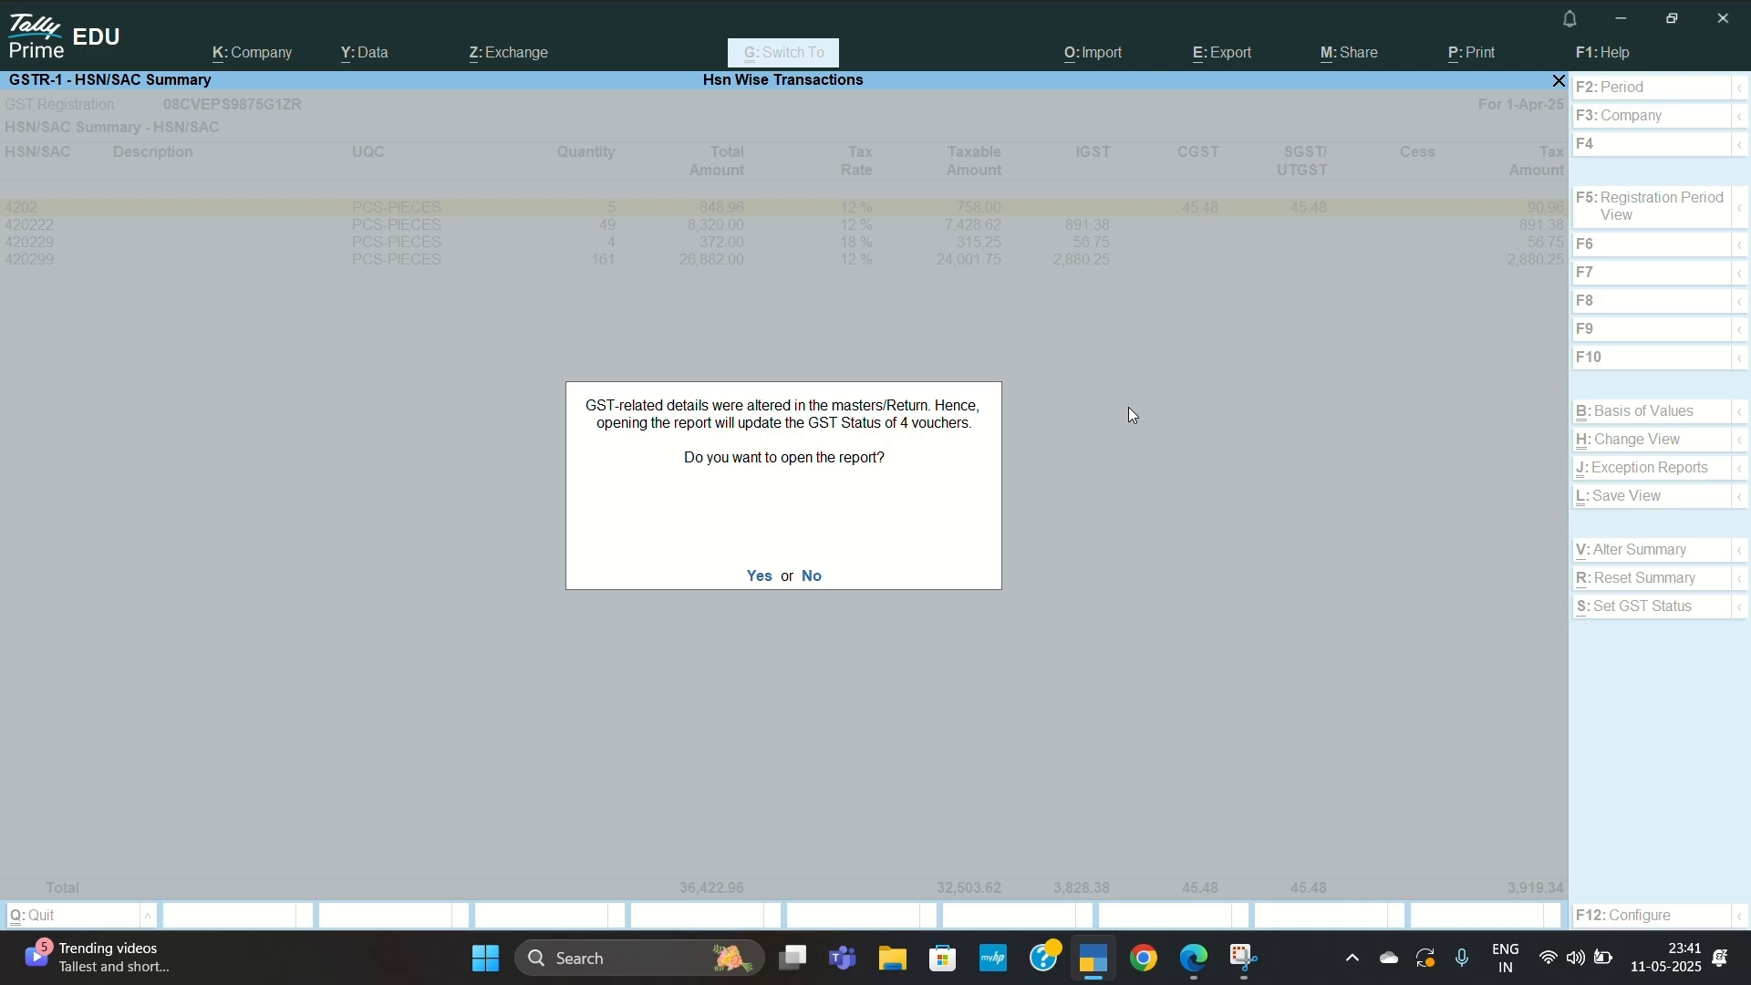
key(Return)
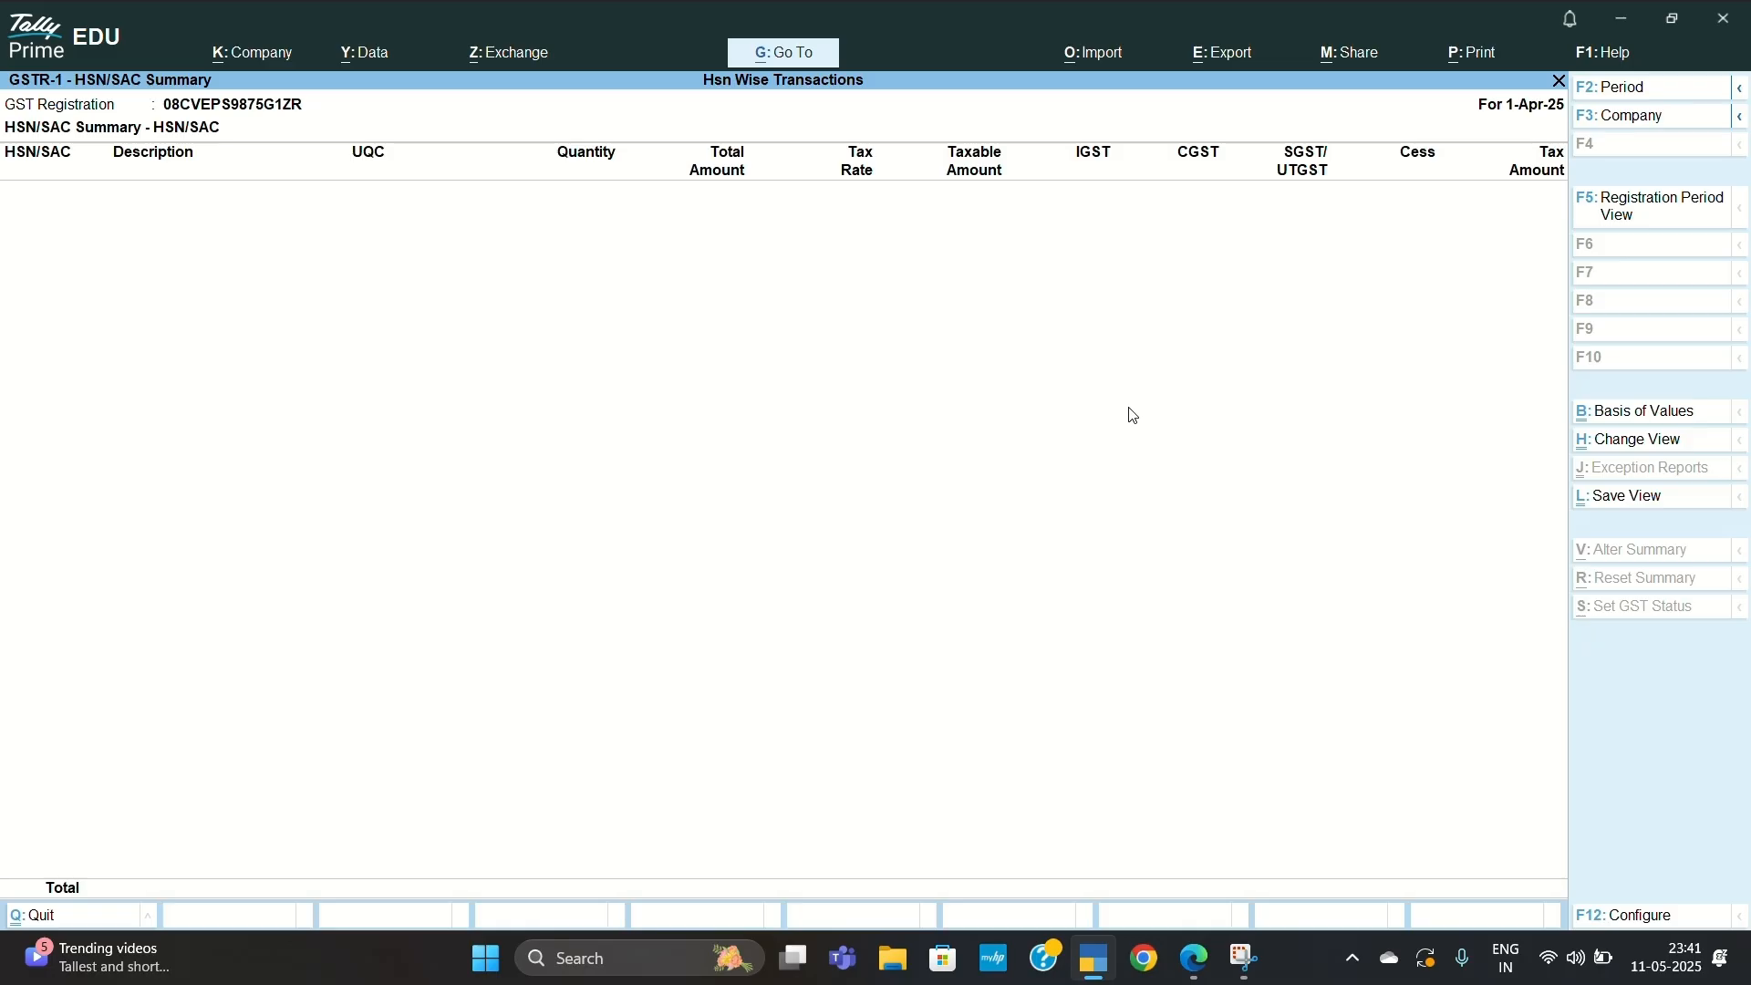
Return to GSTR-1 and look through the Return View sections down to HSN Summary - 12 (B2B - B2C Supplies)
key(Escape)
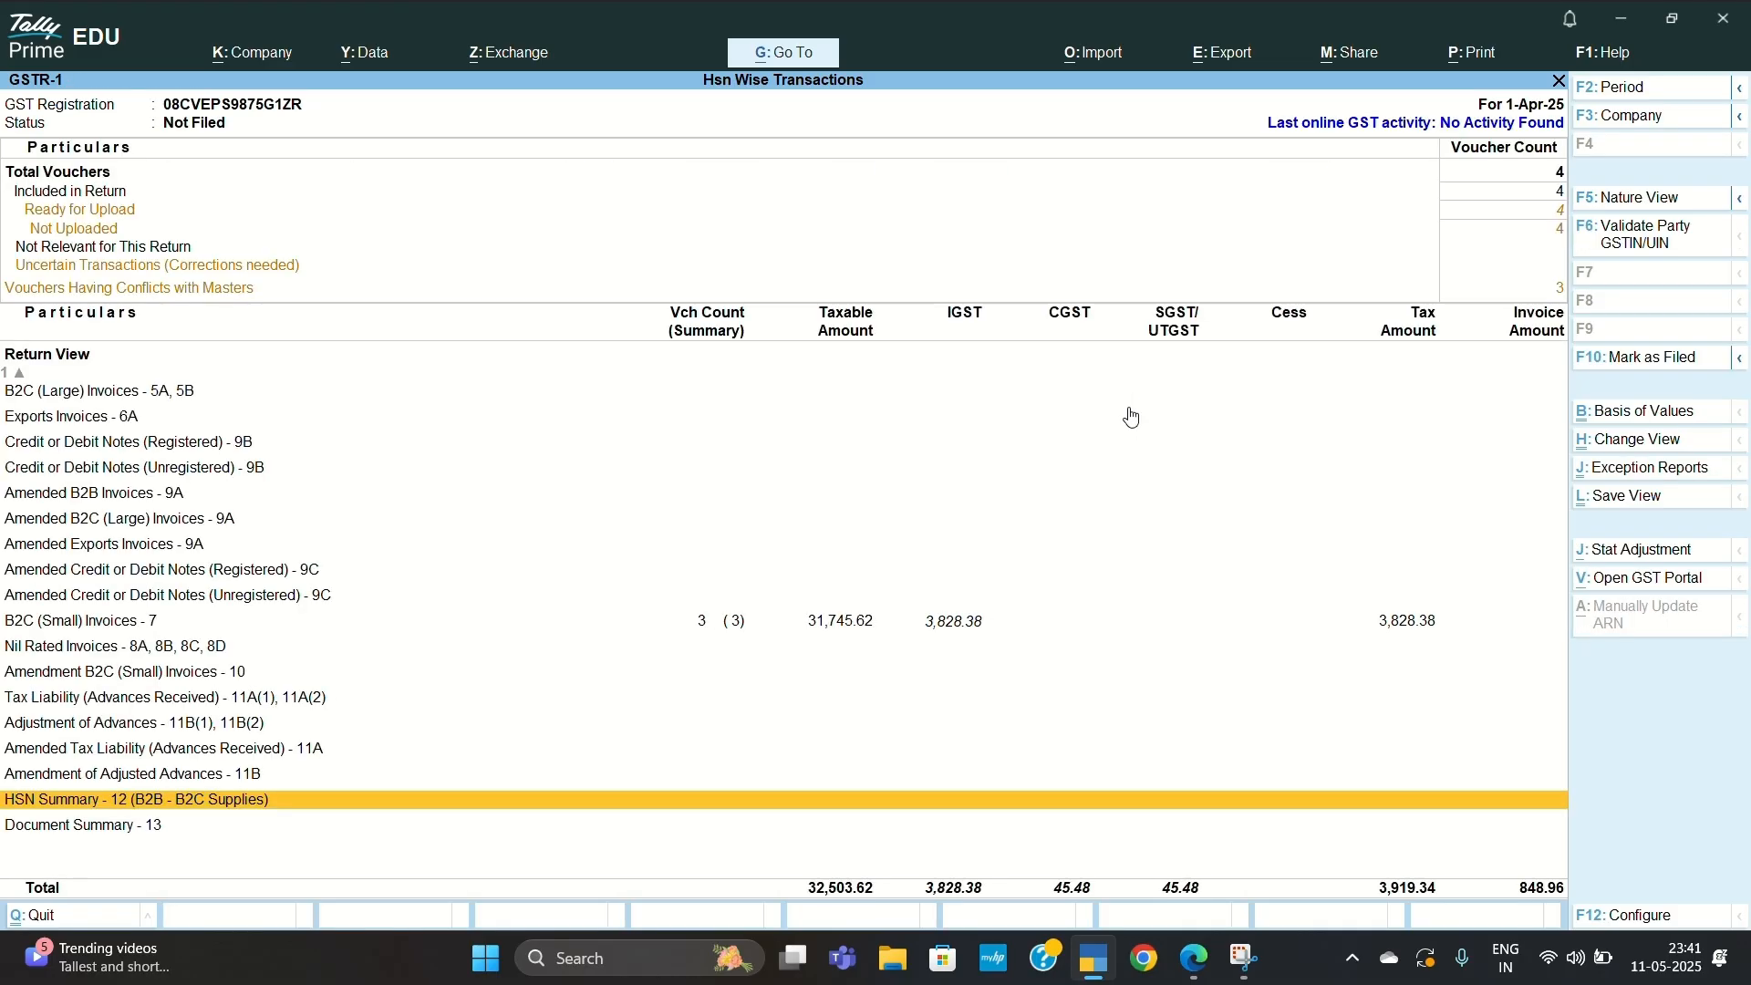
key(Up)
key(Up)
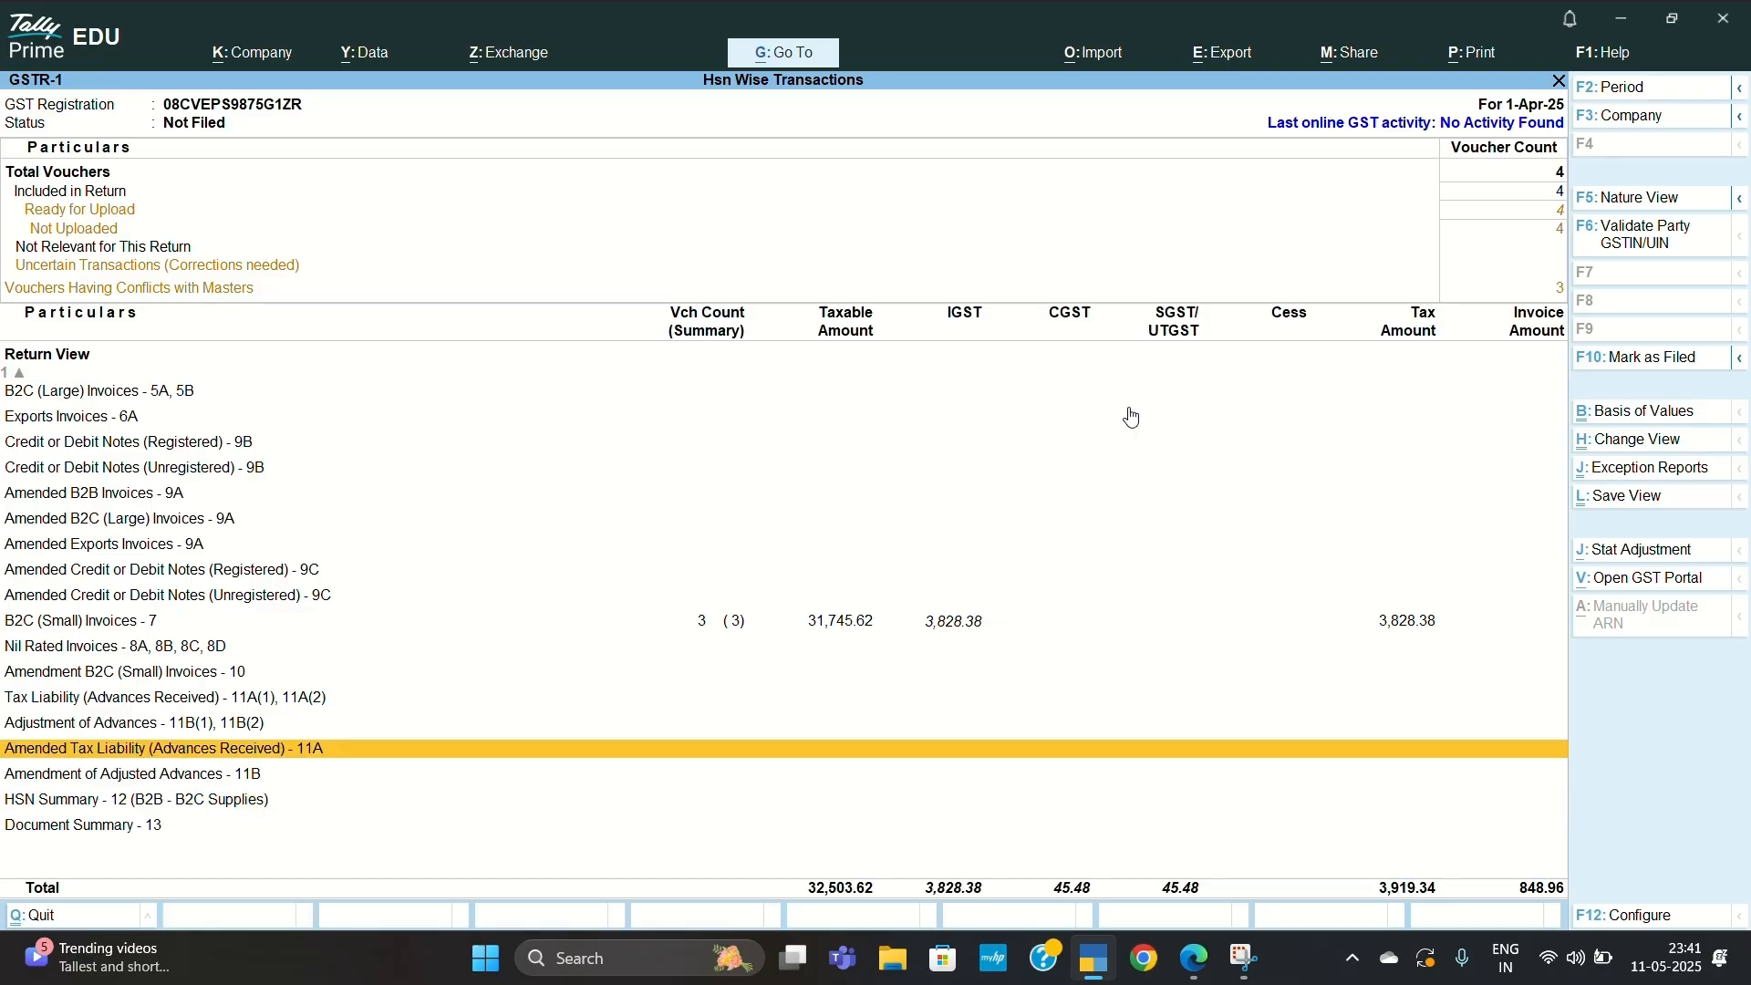
key(Up)
key(Up)
key(Up)
key(Up)
key(Up)
key(Up)
key(Up)
key(Up)
key(Up)
key(Up)
key(Up)
key(Up)
key(Up)
key(Up)
key(Up)
key(Up)
key(Down)
key(Down)
key(Down)
key(Down)
key(Down)
key(Down)
key(Down)
key(Down)
key(Down)
key(Down)
key(Down)
key(Down)
key(Down)
key(Down)
key(Down)
key(Down)
key(Down)
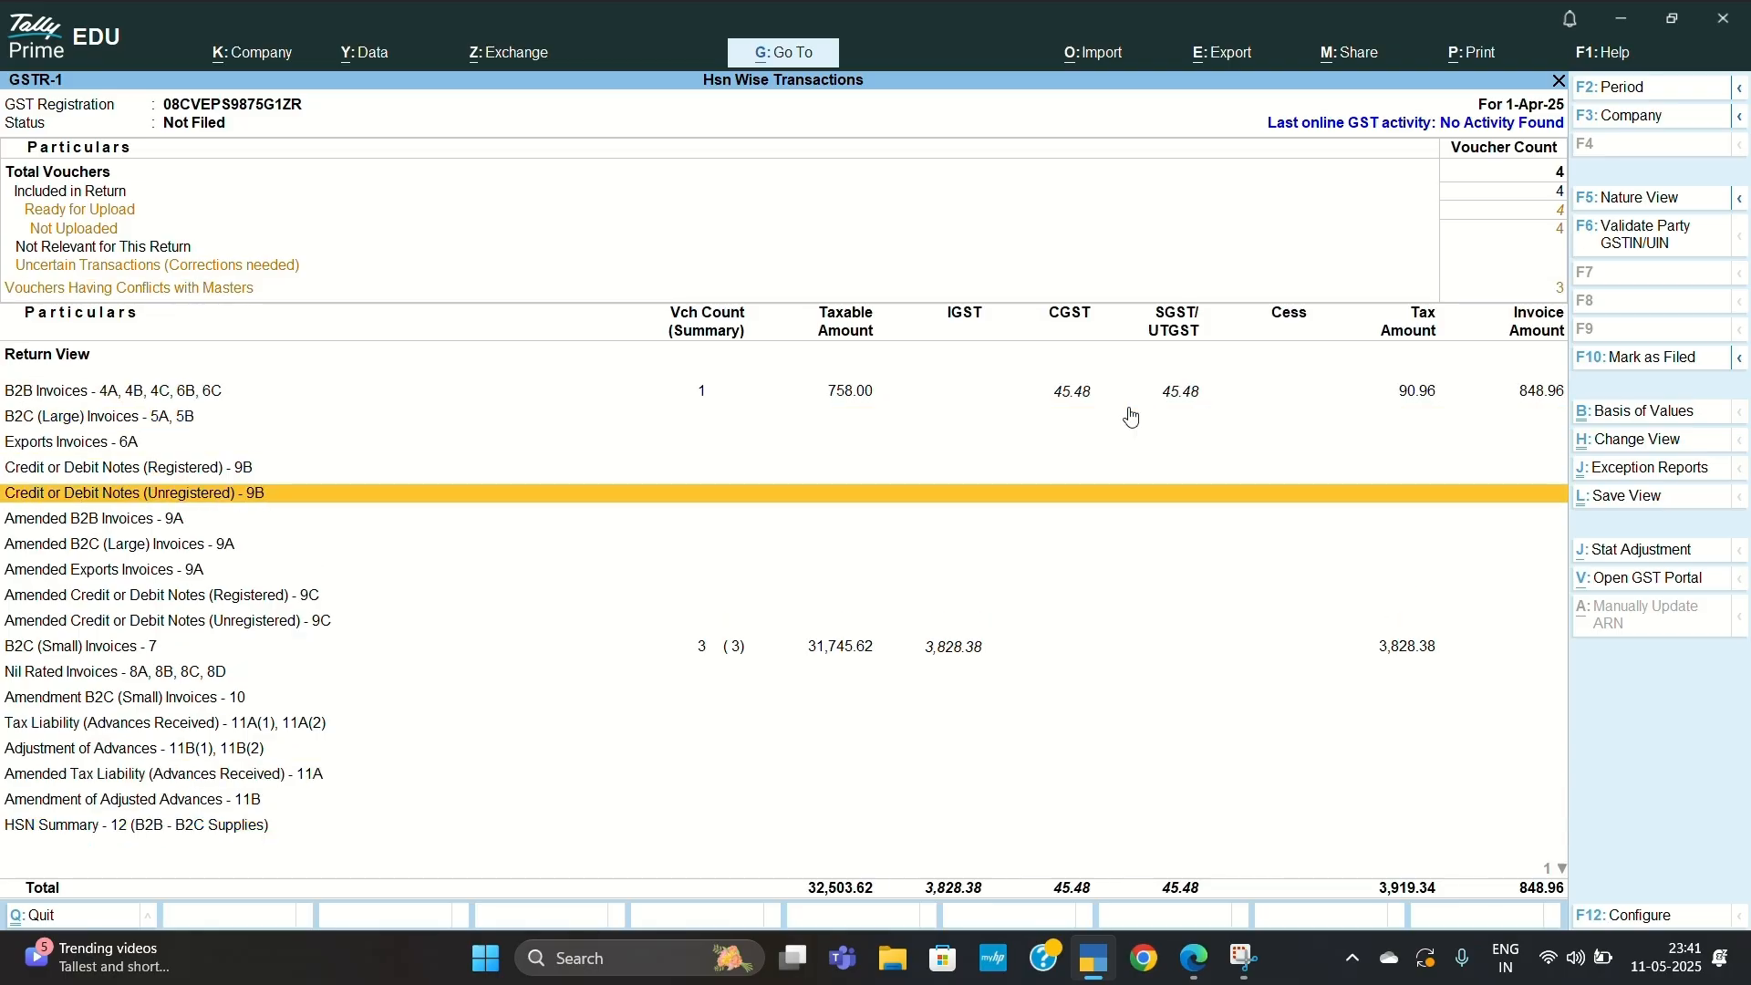
key(Down)
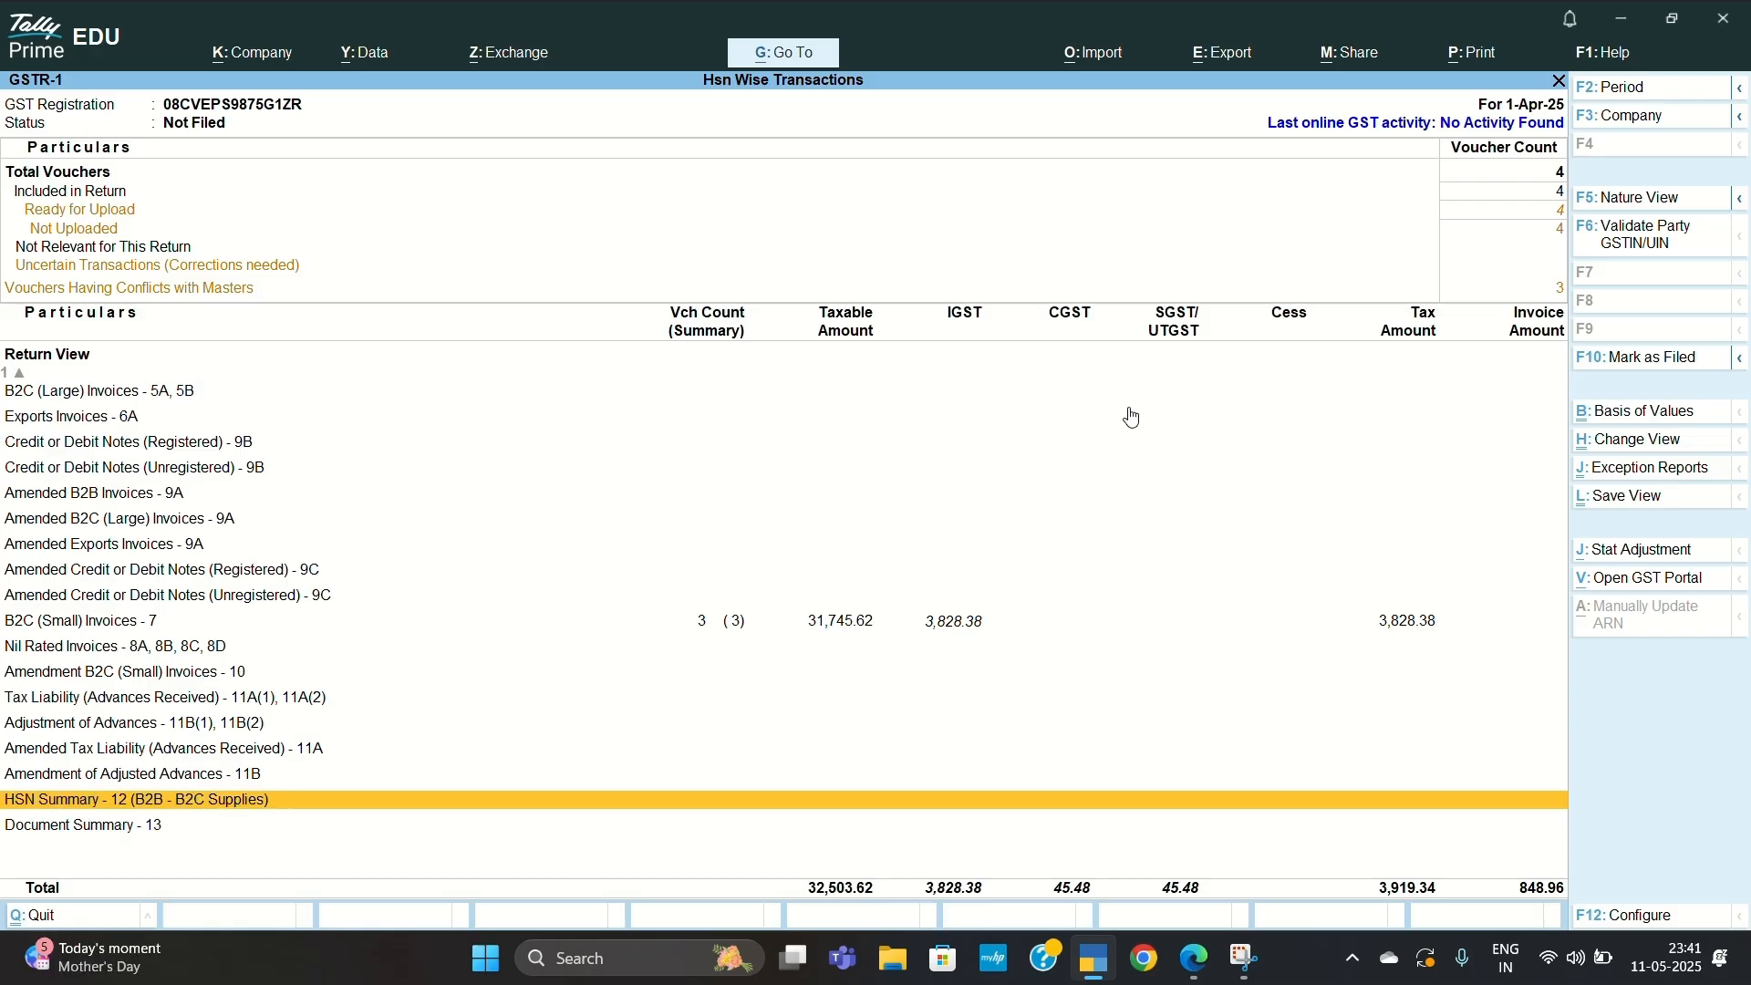